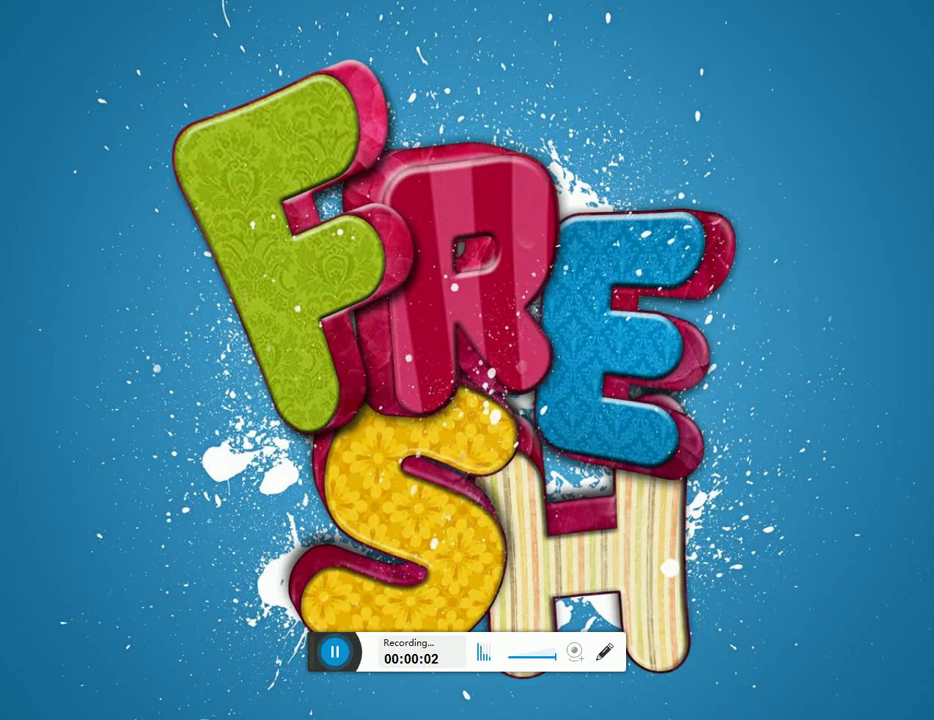
# Restore the sample.xlsx Excel window and select the empty cell E15.
pyautogui.click(200, 636)
pyautogui.click(271, 420)
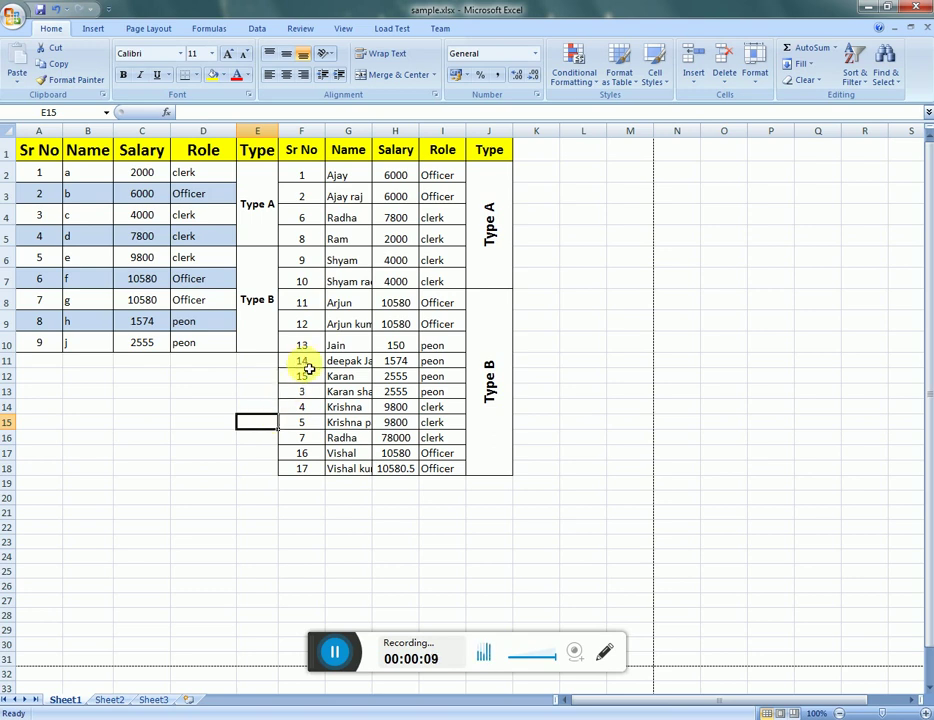
pyautogui.click(371, 130)
pyautogui.doubleClick(372, 128)
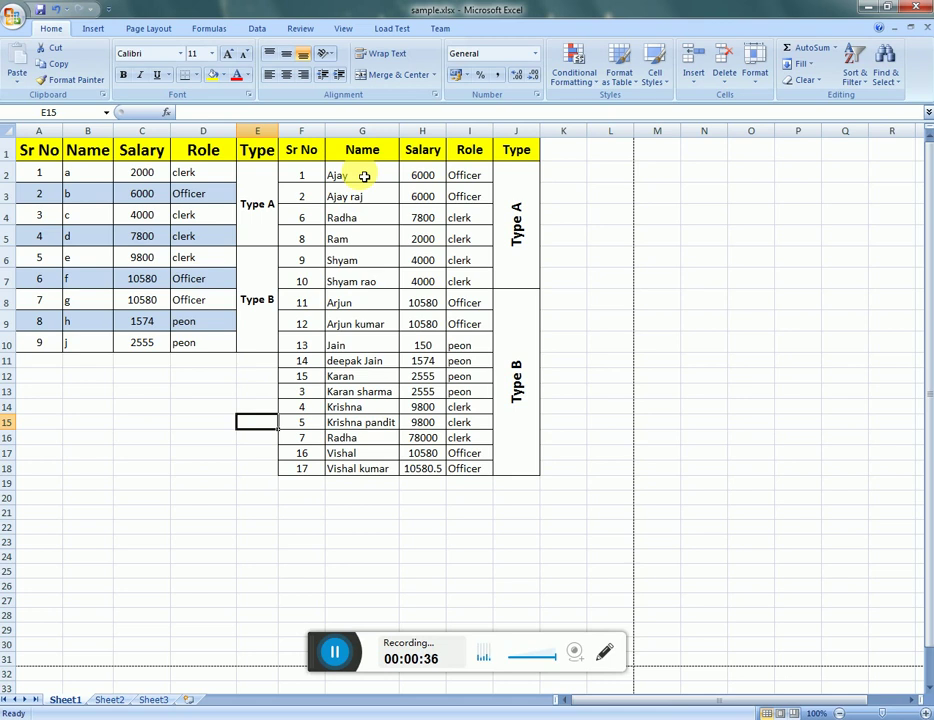
pyautogui.click(58, 190)
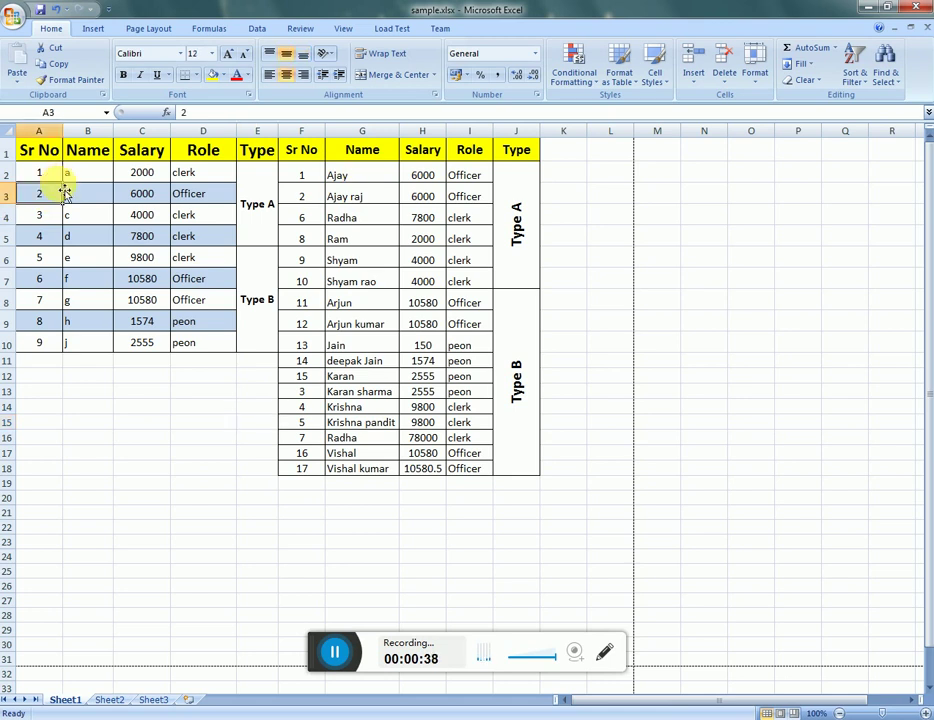
pyautogui.moveTo(58, 193); pyautogui.dragTo(213, 193)
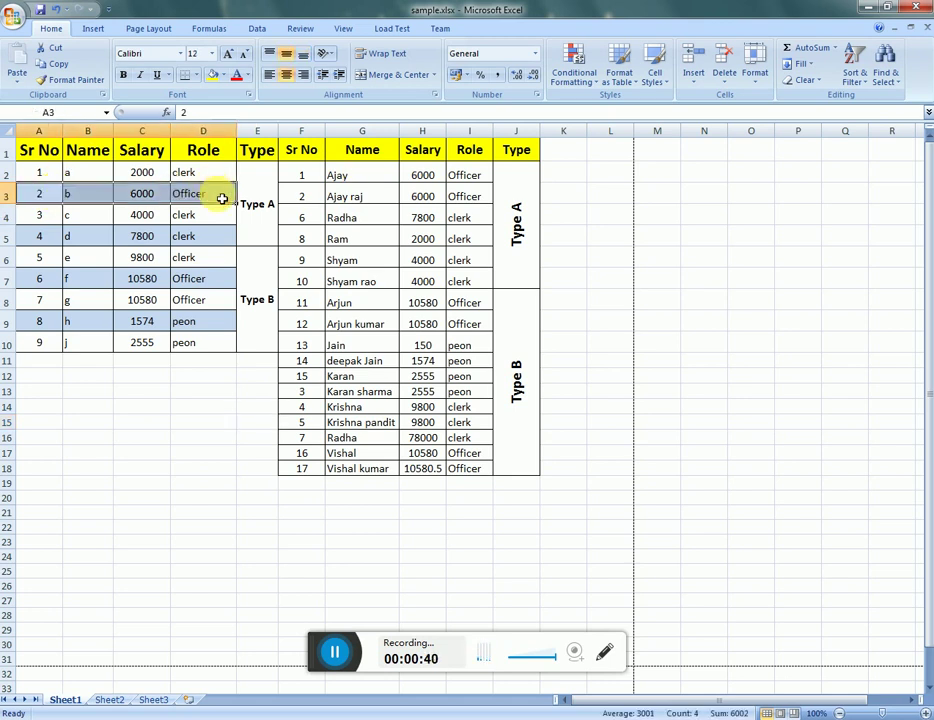
pyautogui.click(215, 194)
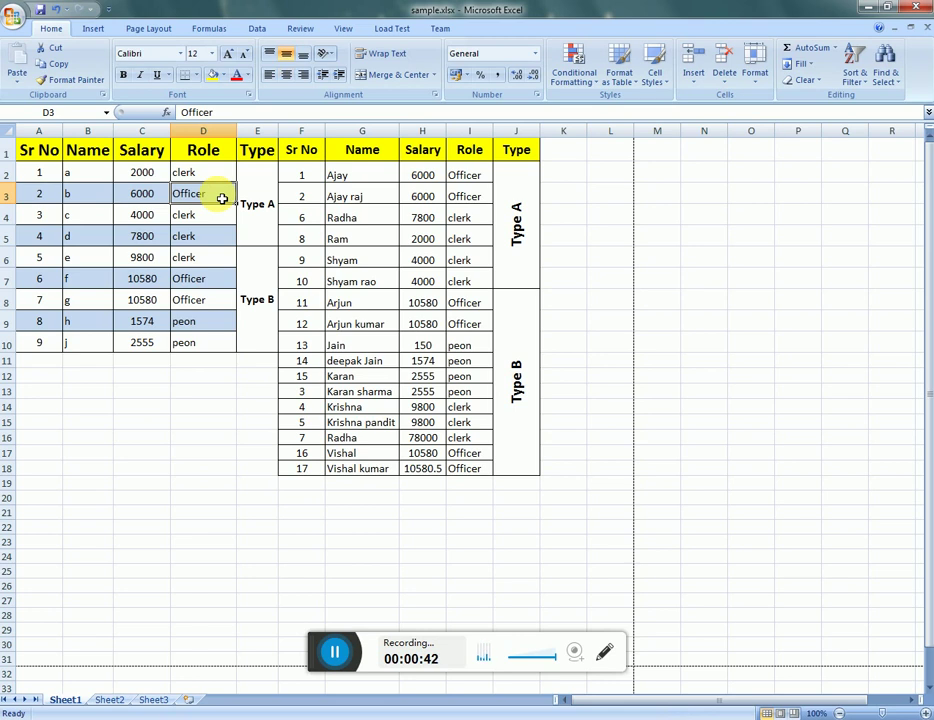
pyautogui.moveTo(222, 199); pyautogui.dragTo(37, 196)
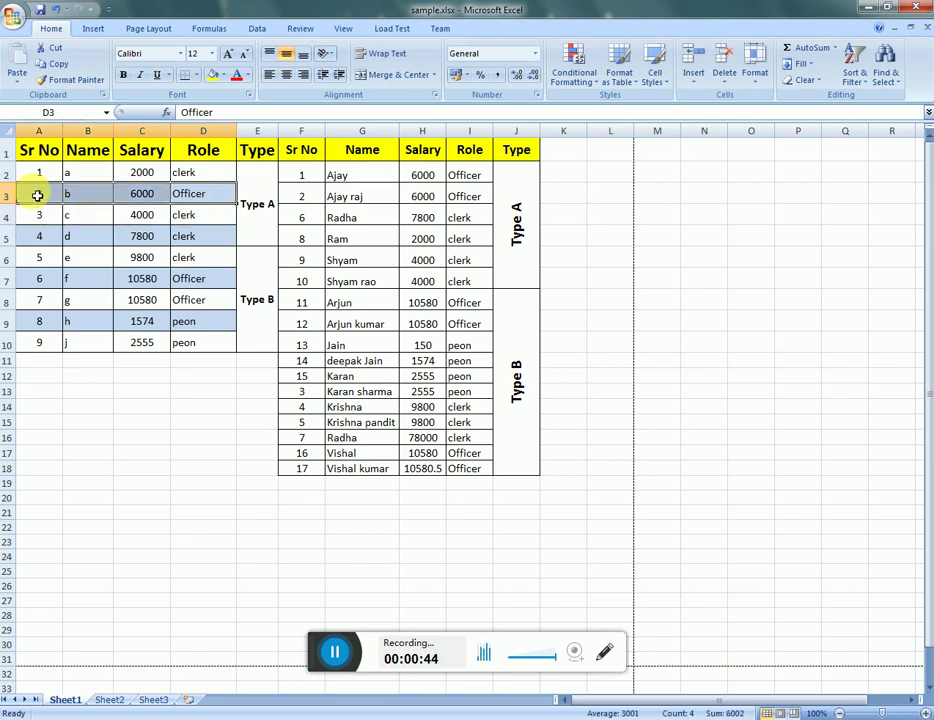
pyautogui.click(37, 196)
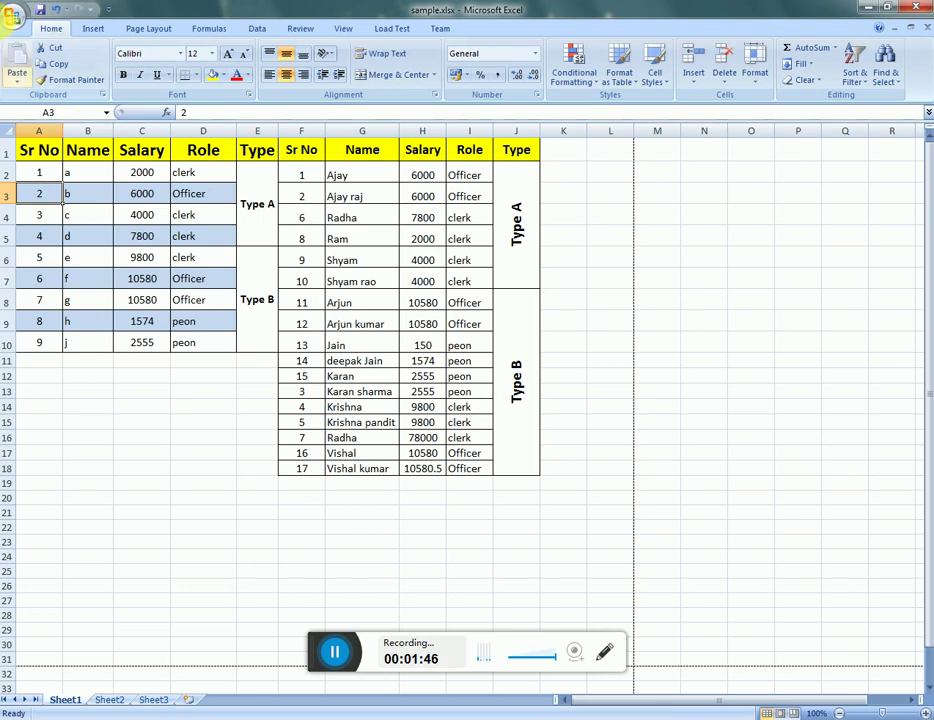
# Open Print Preview, zoom in and back out, and hide the margin guides.
pyautogui.click(12, 18)
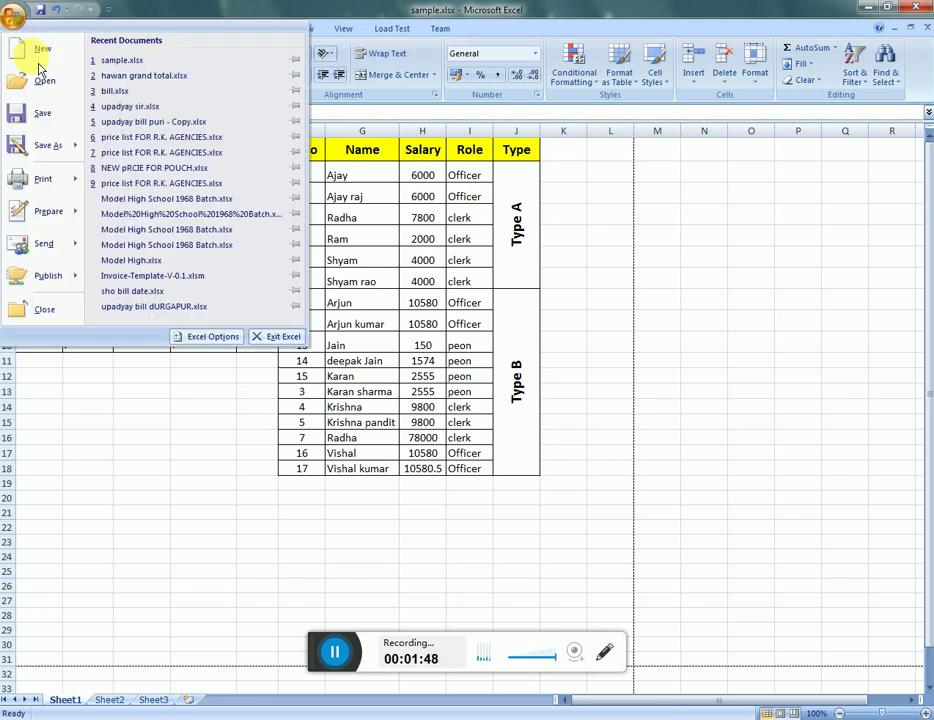
pyautogui.moveTo(43, 179)
pyautogui.click(133, 168)
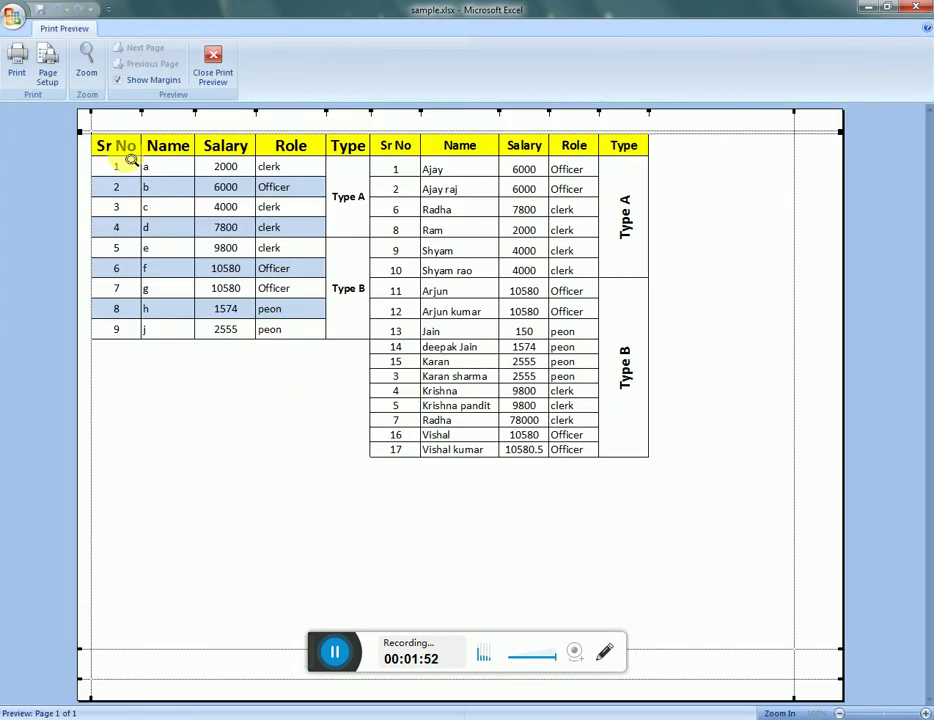
pyautogui.click(460, 250)
pyautogui.click(466, 256)
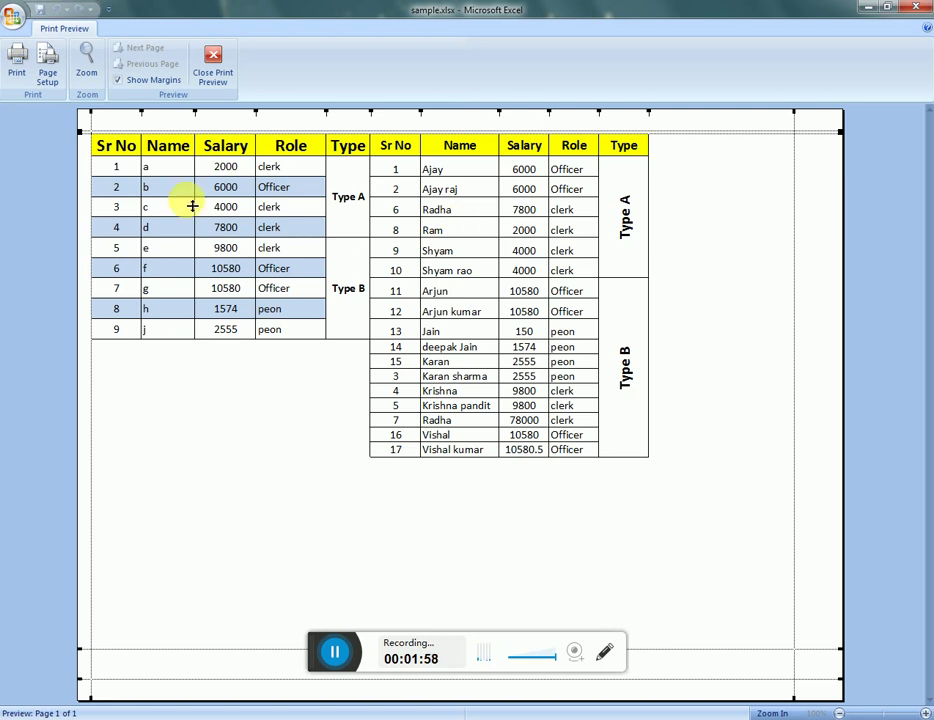
pyautogui.click(169, 87)
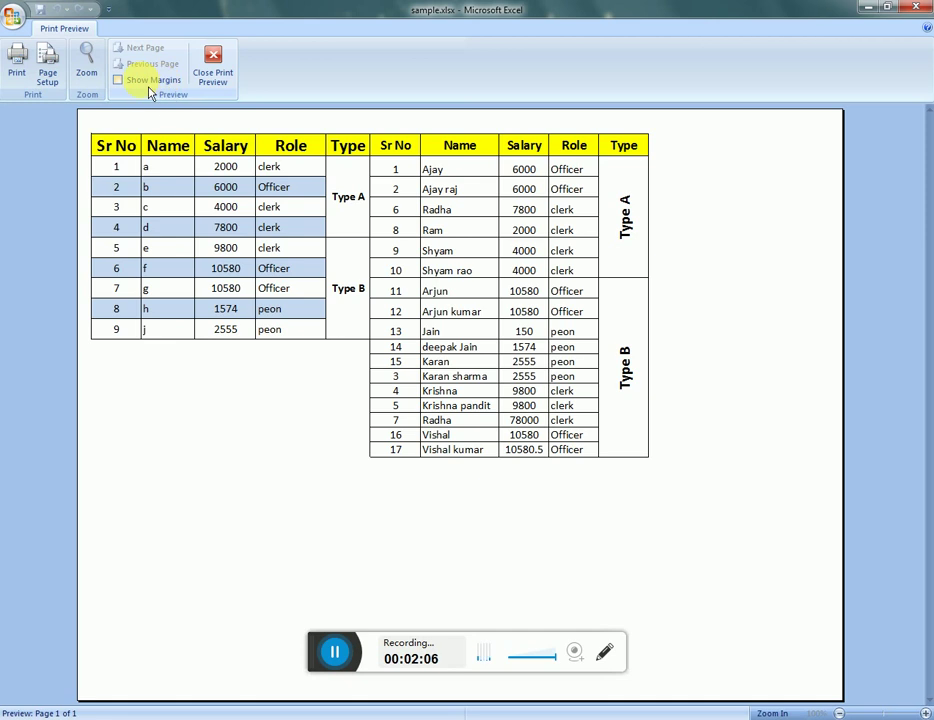
# Drag the left and right page margins, ending at left 0.40 and right 1.20, then hide the guides.
pyautogui.click(138, 80)
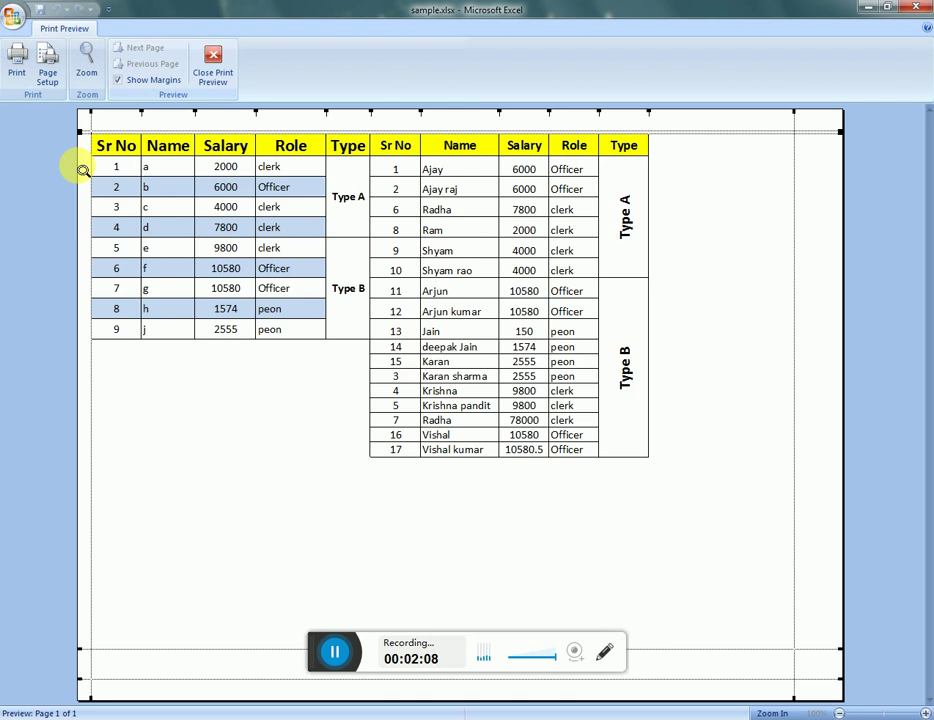
pyautogui.moveTo(97, 172); pyautogui.dragTo(148, 173)
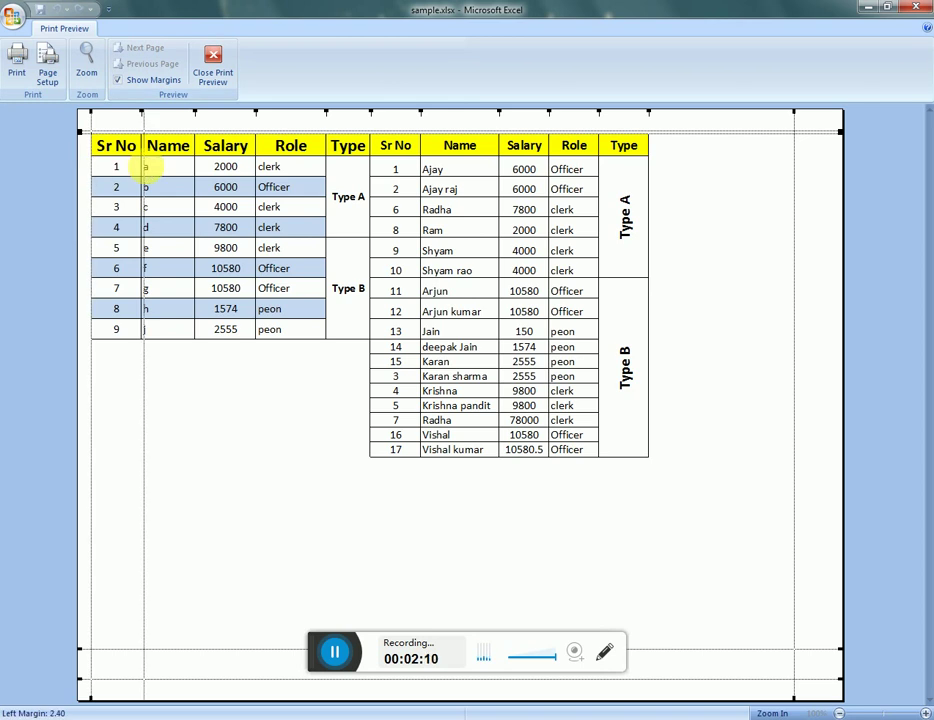
pyautogui.moveTo(795, 189); pyautogui.dragTo(735, 183)
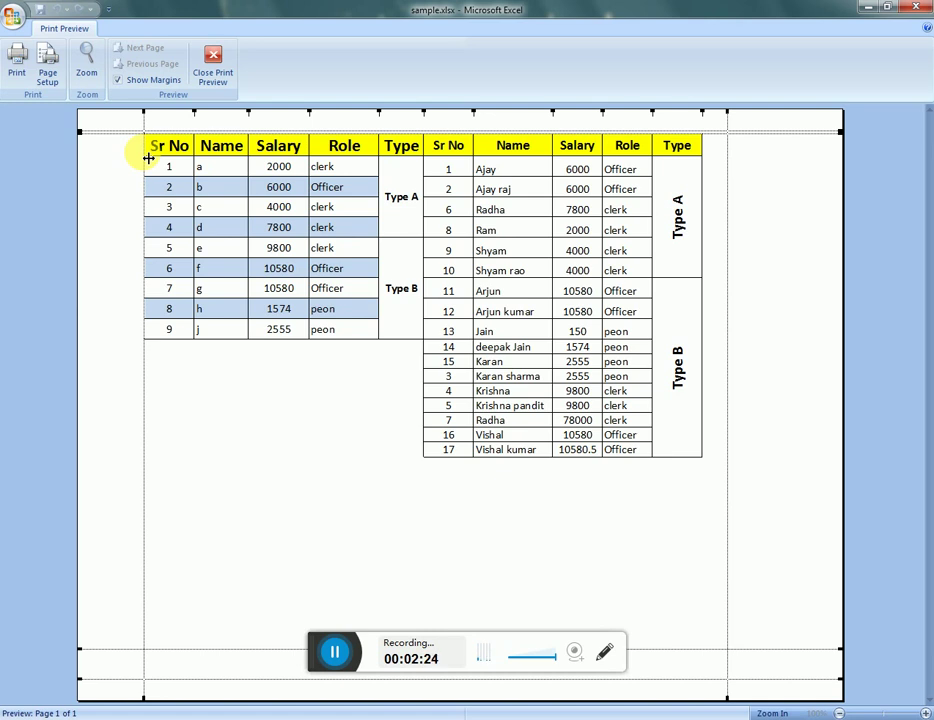
pyautogui.moveTo(148, 158); pyautogui.dragTo(91, 155)
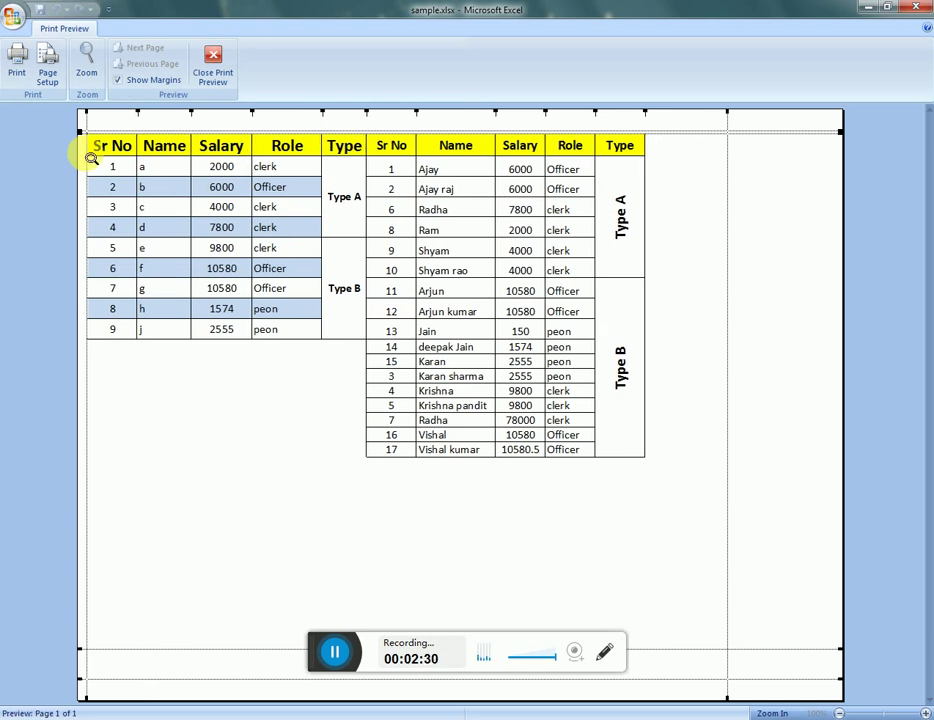
pyautogui.moveTo(91, 158); pyautogui.dragTo(103, 167)
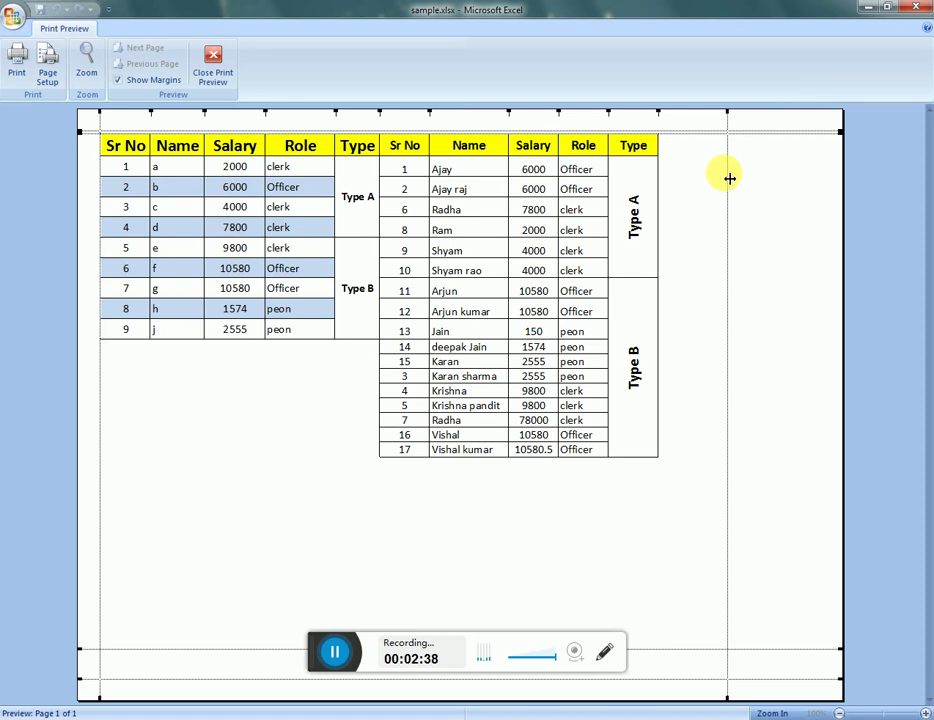
pyautogui.moveTo(729, 177); pyautogui.dragTo(809, 207)
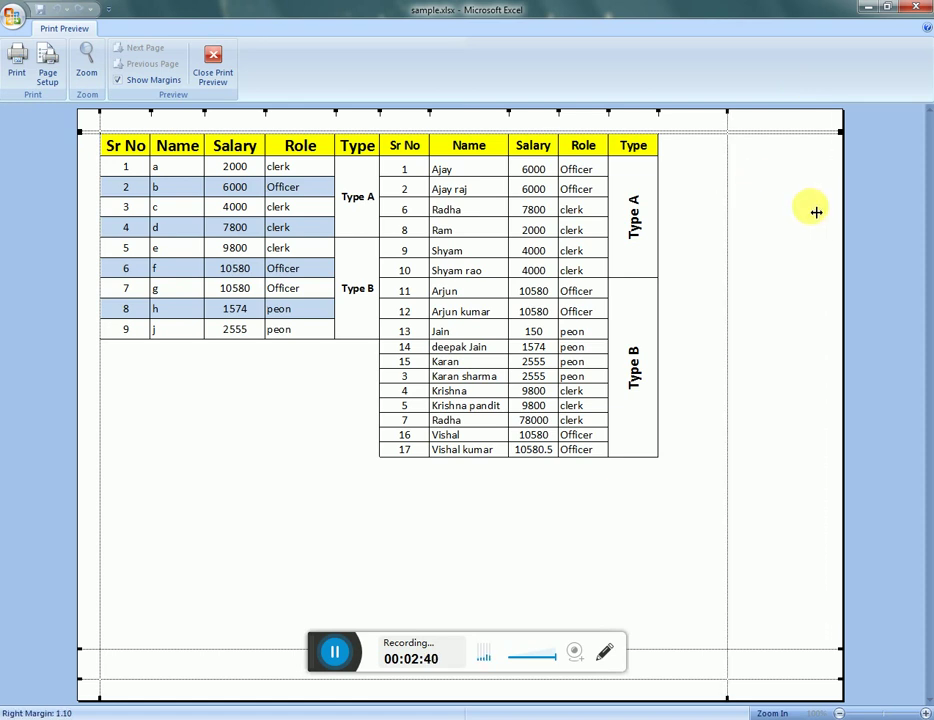
pyautogui.click(120, 79)
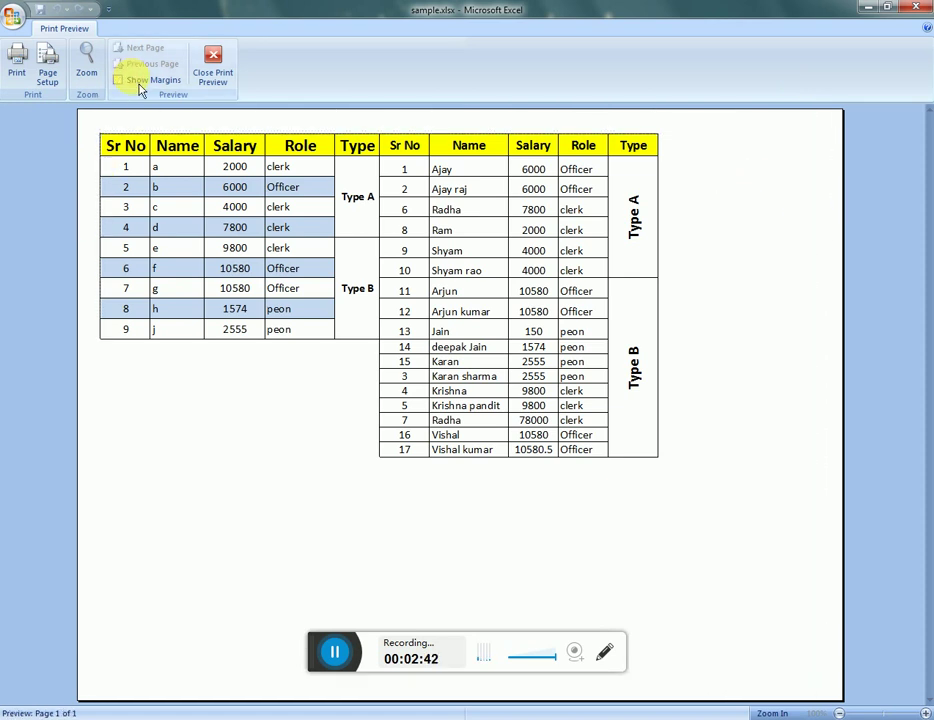
# Open Page Setup from Print Preview, browse the Margins and Header/Footer tabs, and return to the Page tab.
pyautogui.click(62, 70)
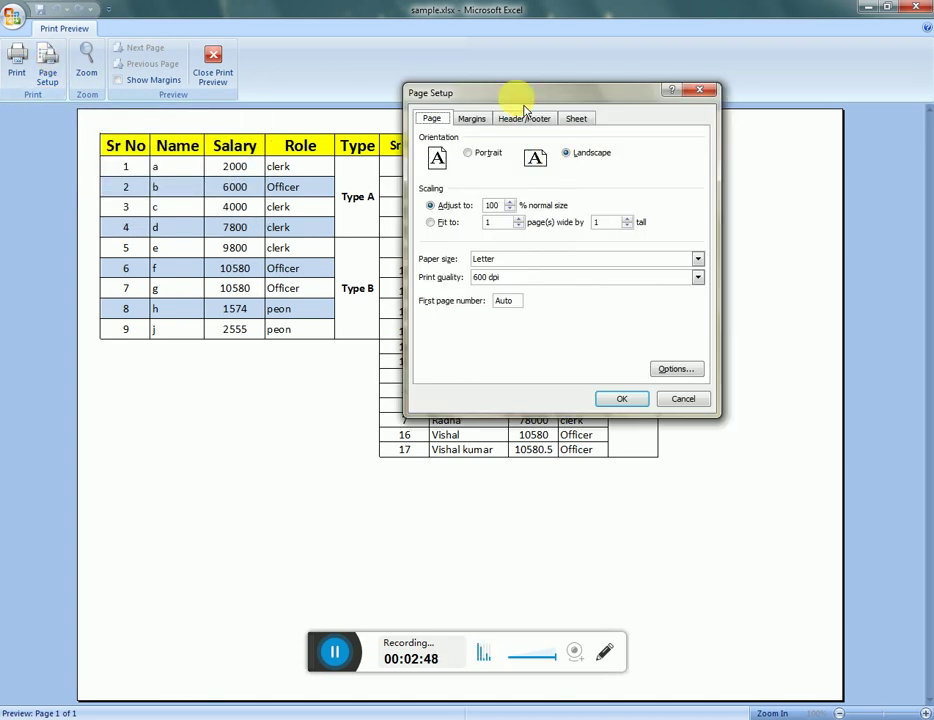
pyautogui.moveTo(521, 102); pyautogui.dragTo(520, 130)
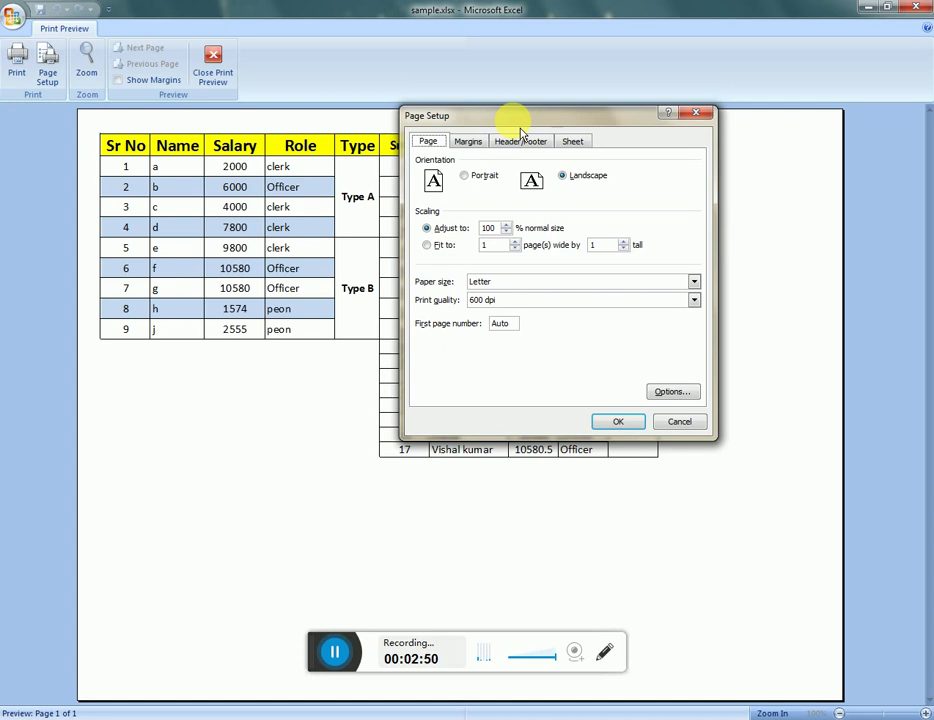
pyautogui.click(439, 146)
pyautogui.click(474, 145)
pyautogui.click(524, 145)
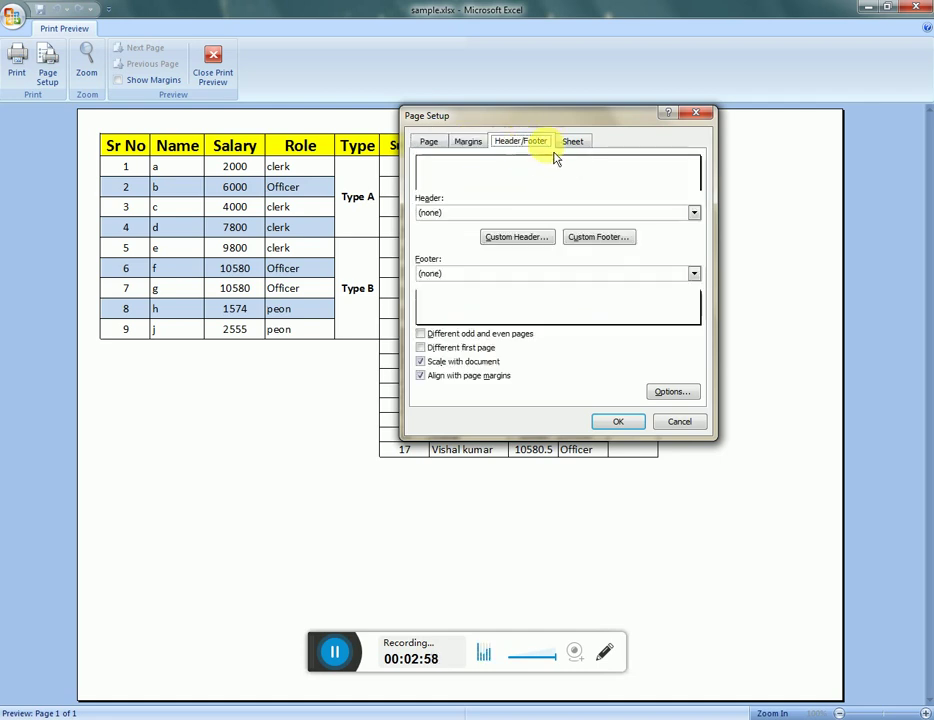
pyautogui.click(583, 154)
pyautogui.click(430, 152)
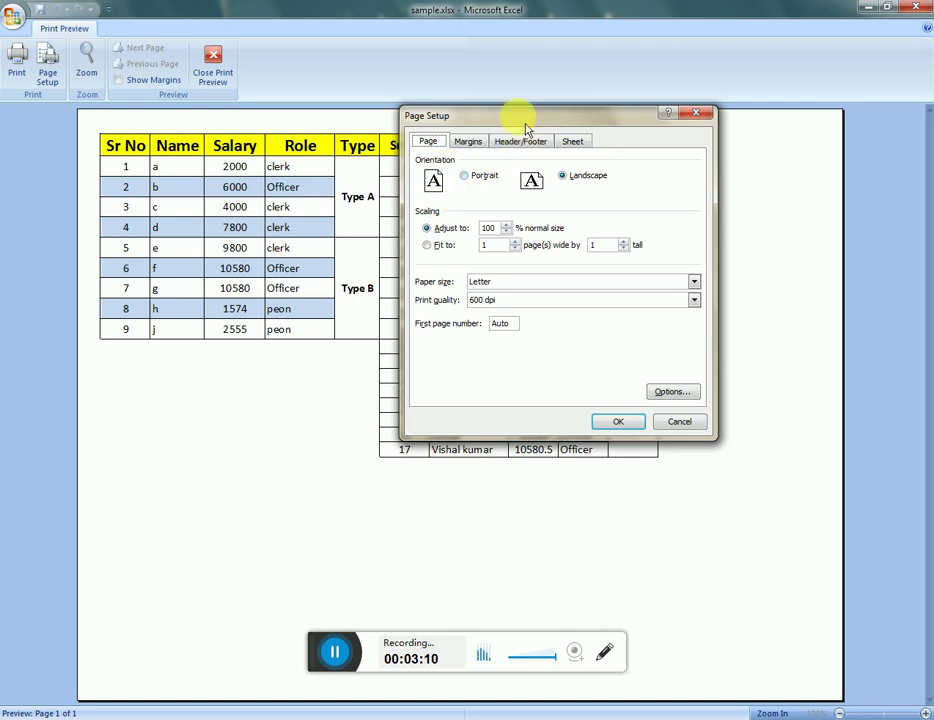
pyautogui.moveTo(527, 128); pyautogui.dragTo(538, 147)
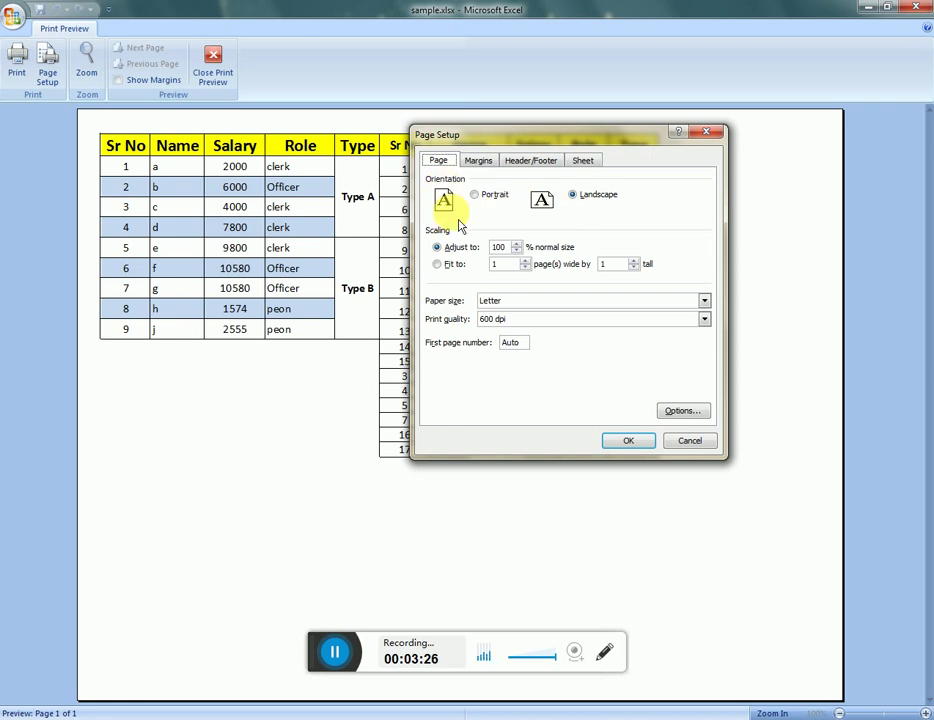
pyautogui.click(588, 203)
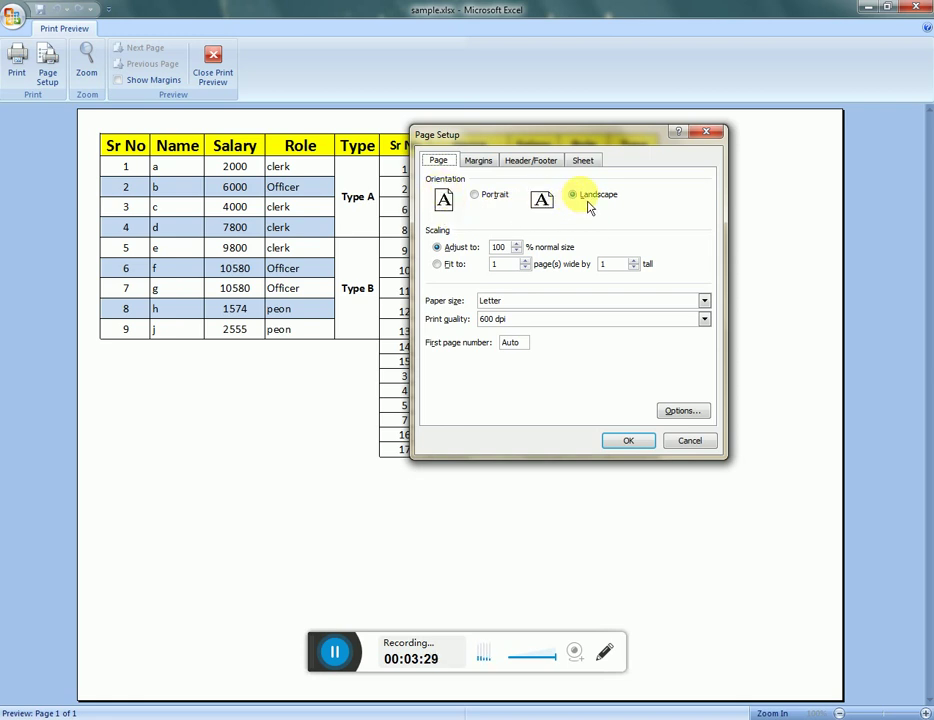
# Switch the page to portrait and apply 110% Adjust to scaling.
pyautogui.click(506, 204)
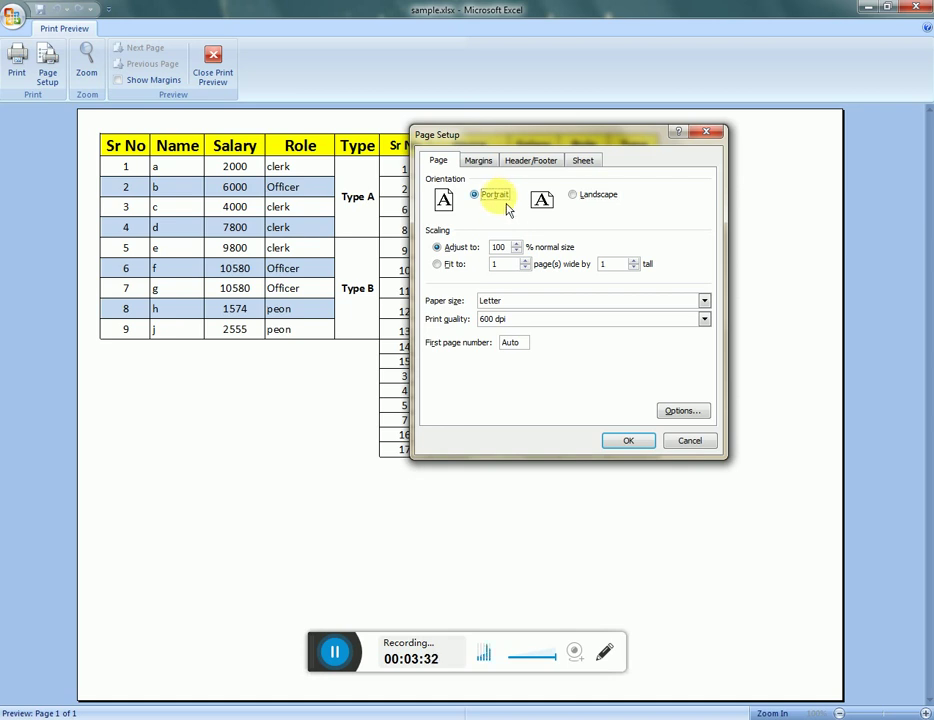
pyautogui.click(439, 247)
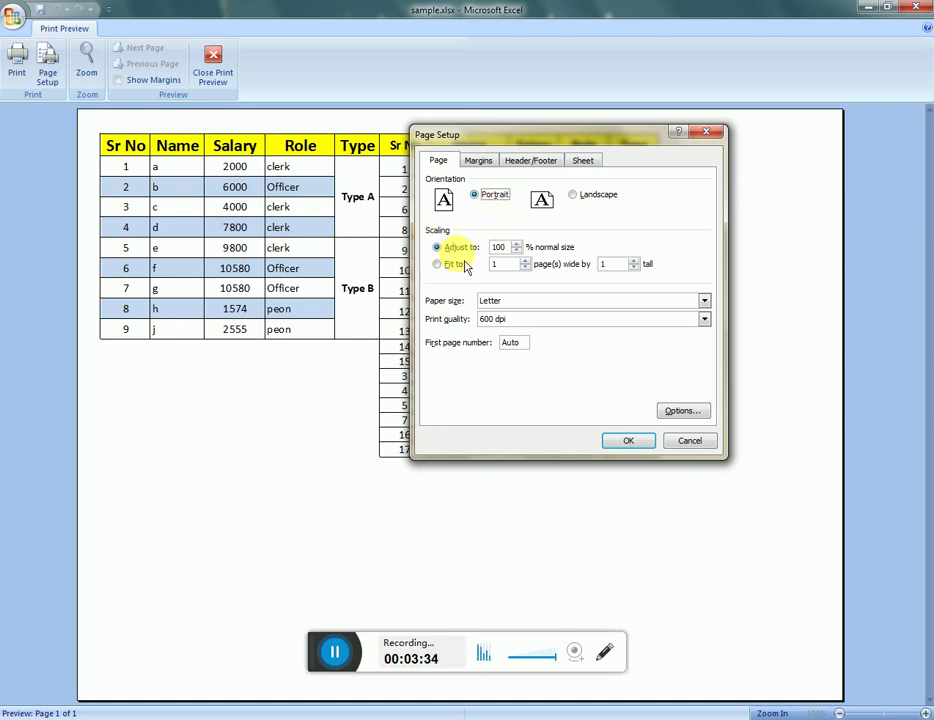
pyautogui.click(500, 247)
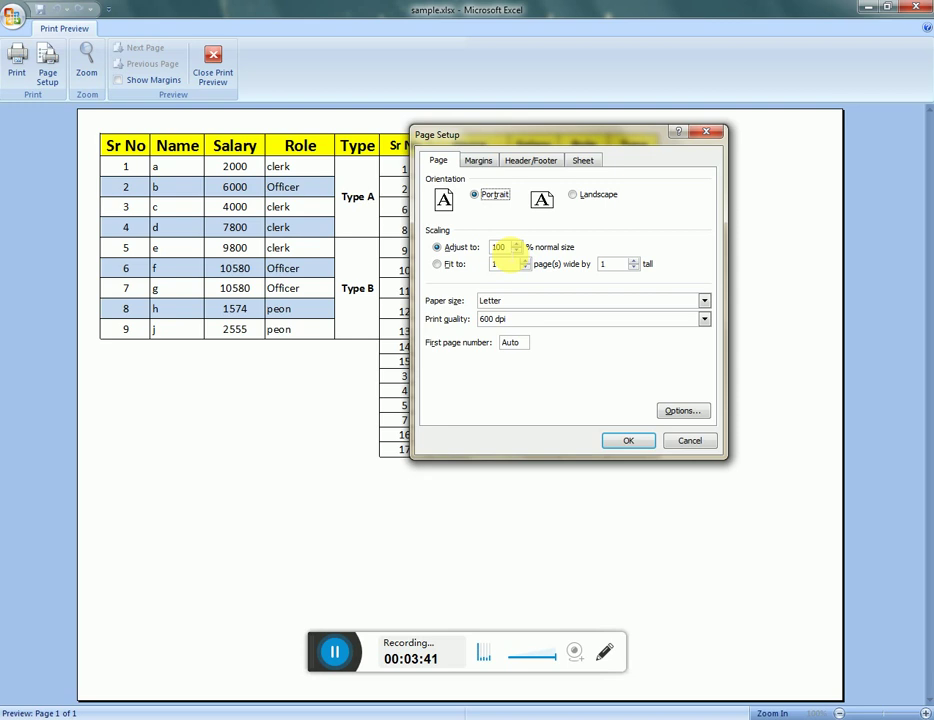
pyautogui.click(517, 244)
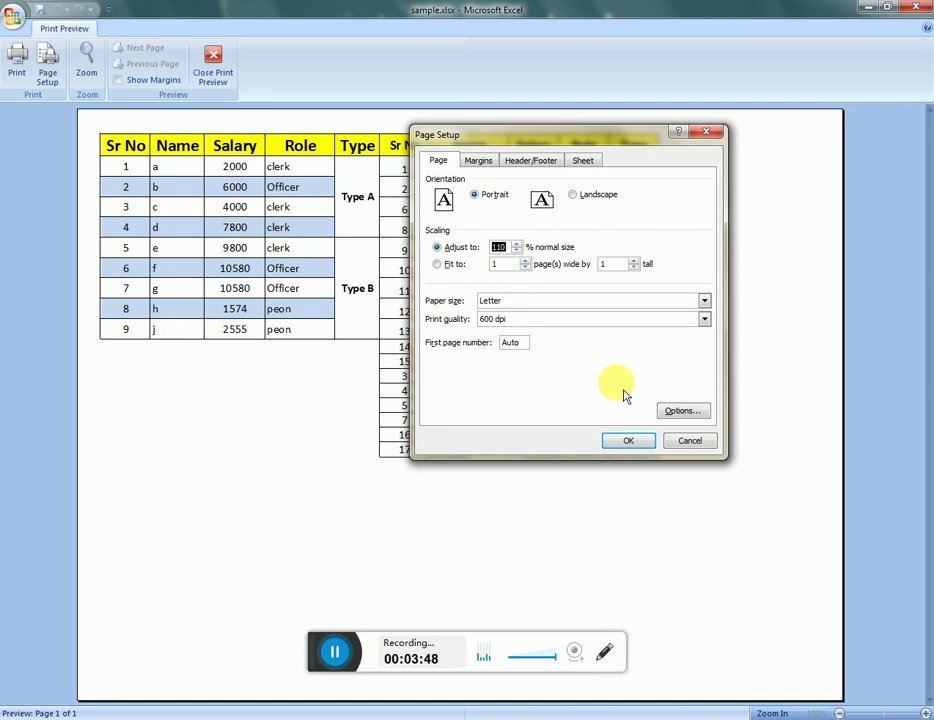
pyautogui.click(625, 440)
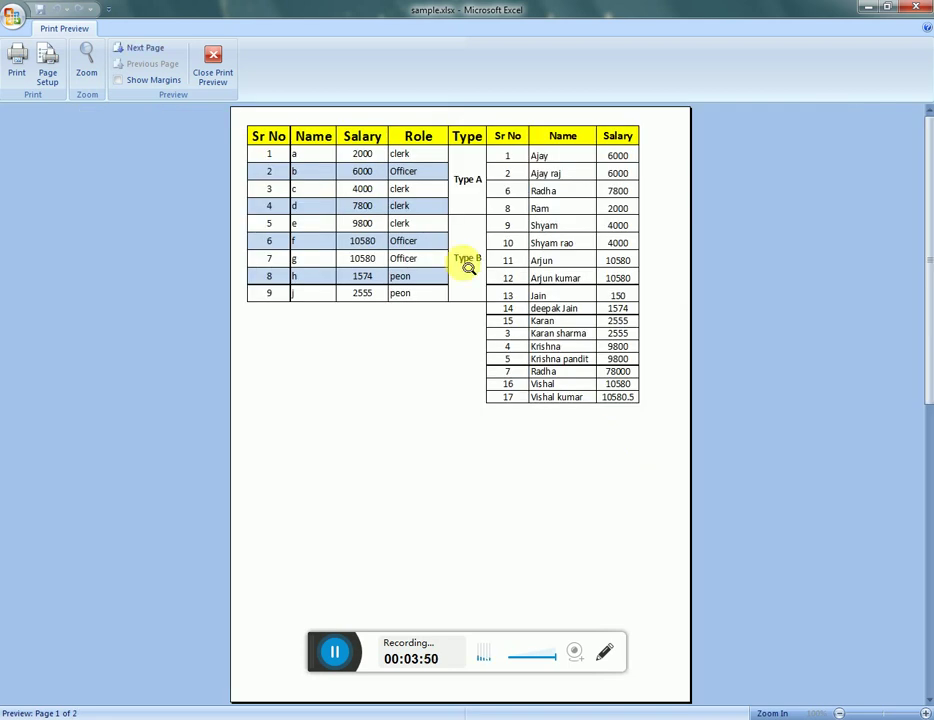
# Change the Adjust to scaling to 80% and apply it.
pyautogui.click(45, 62)
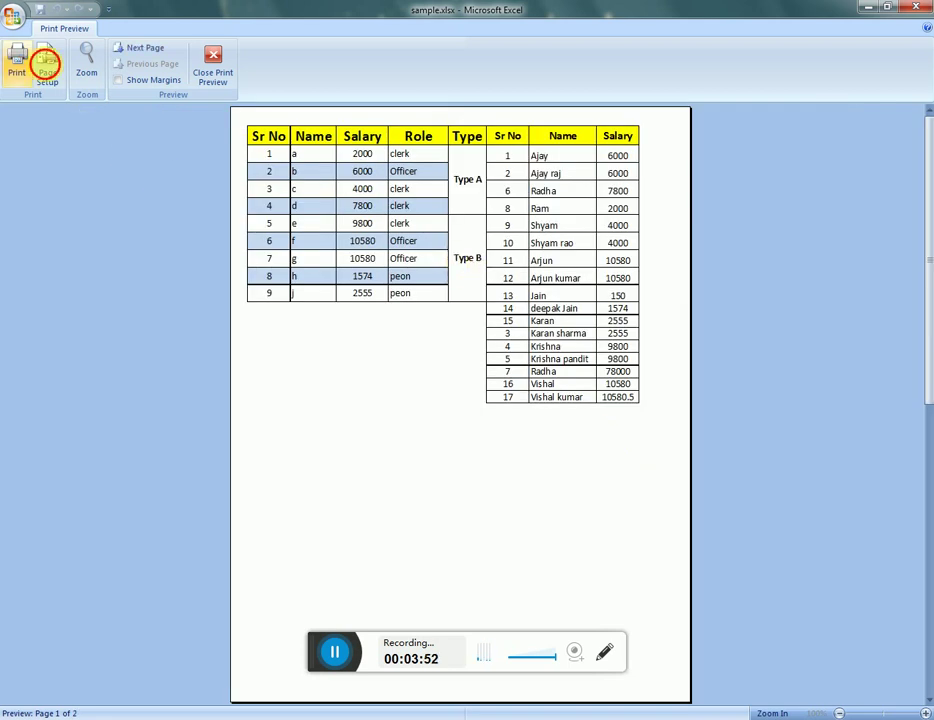
pyautogui.doubleClick(507, 246)
pyautogui.click(517, 244)
pyautogui.click(517, 250)
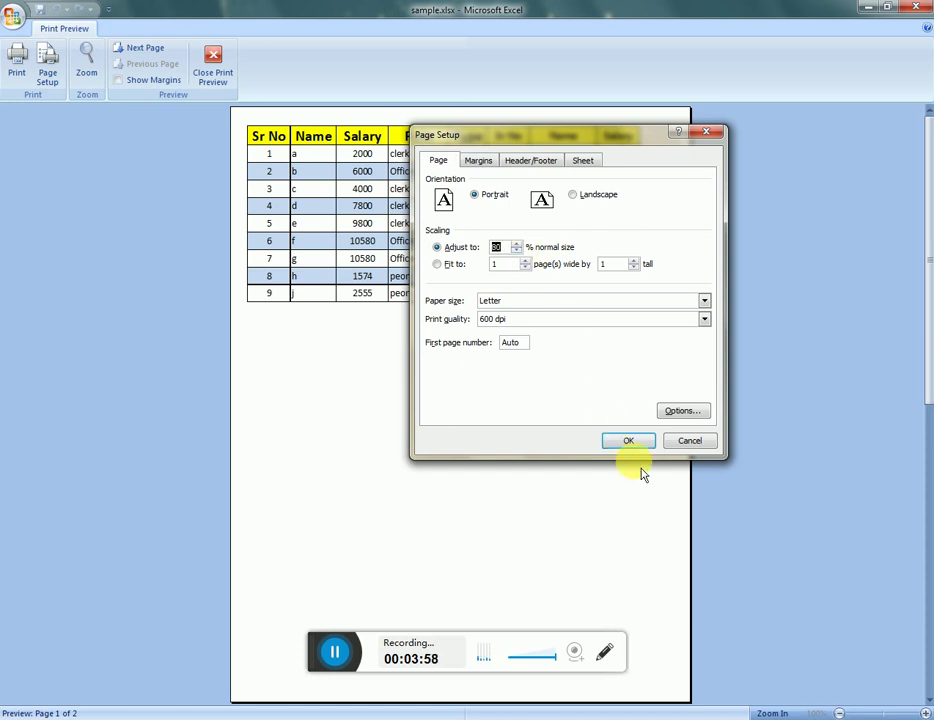
pyautogui.click(630, 441)
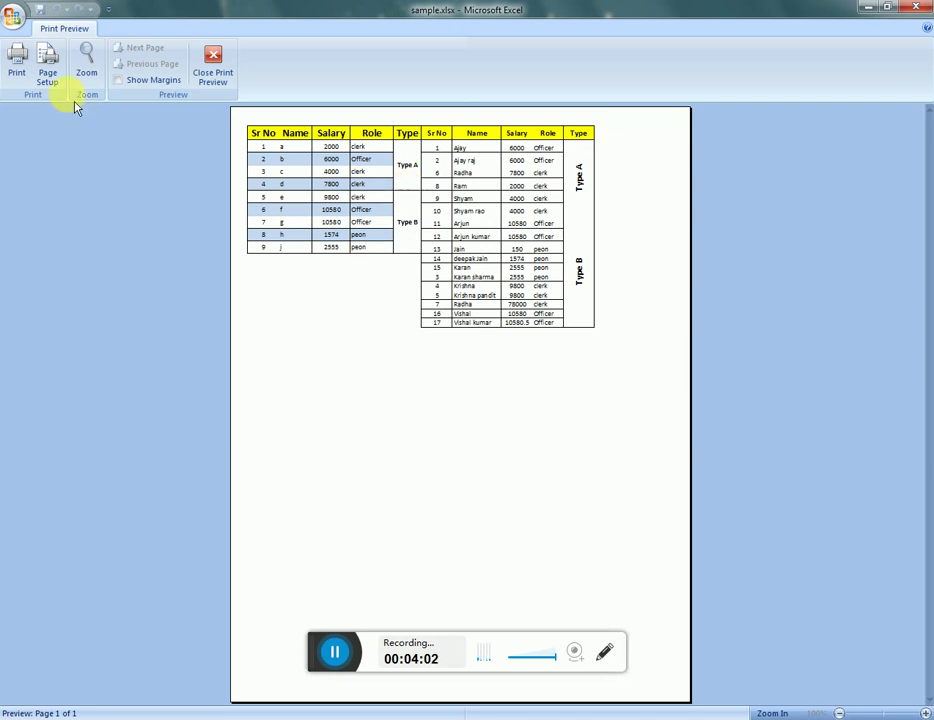
# Enter 100 as the Adjust to percentage in Page Setup.
pyautogui.click(47, 62)
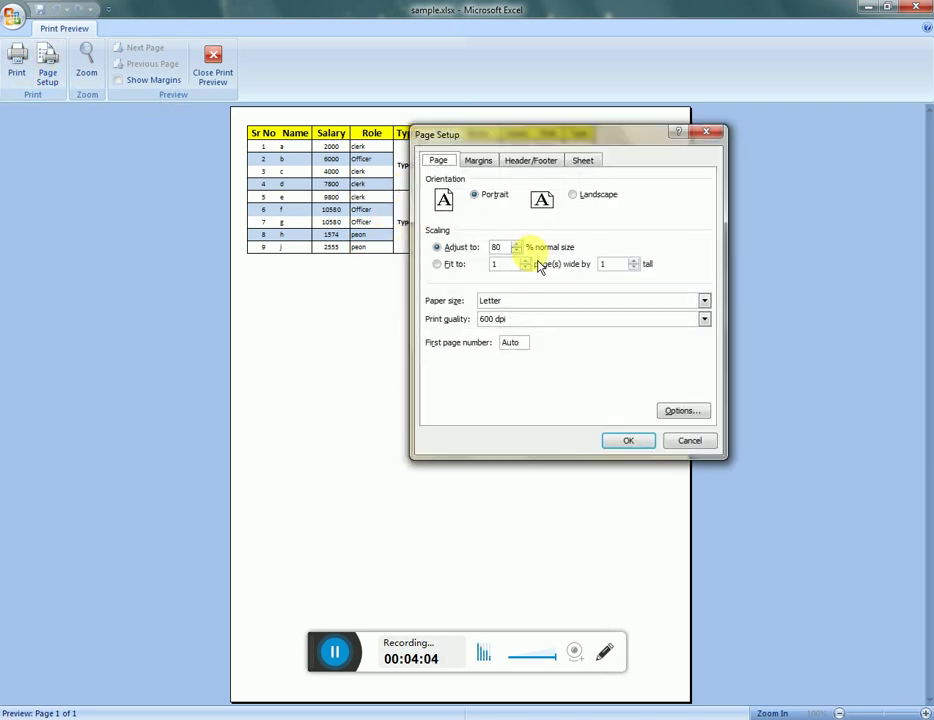
pyautogui.click(505, 256)
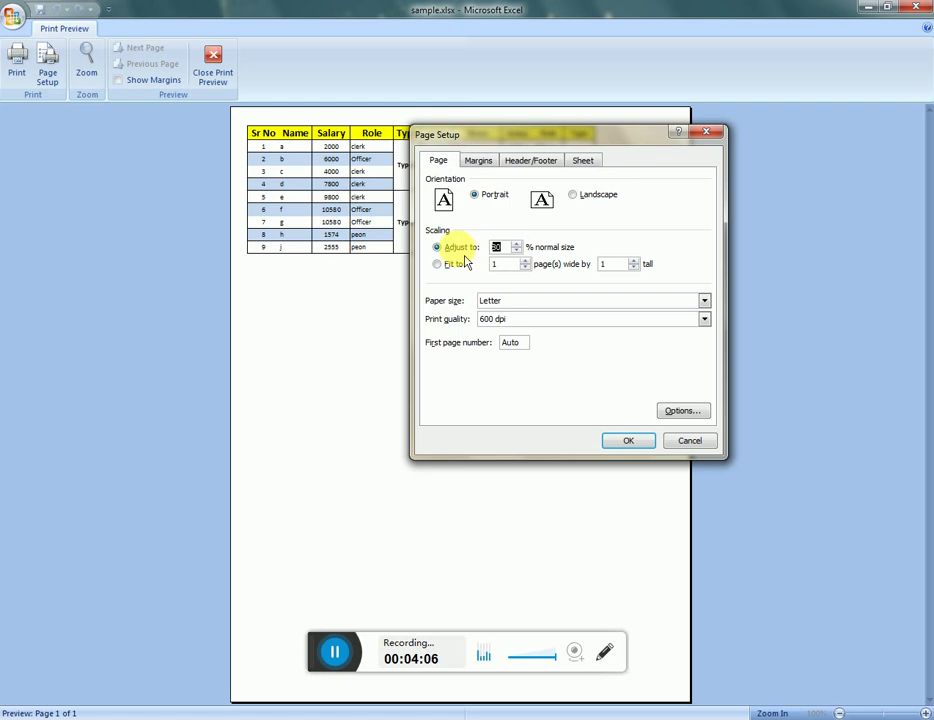
pyautogui.write('100')
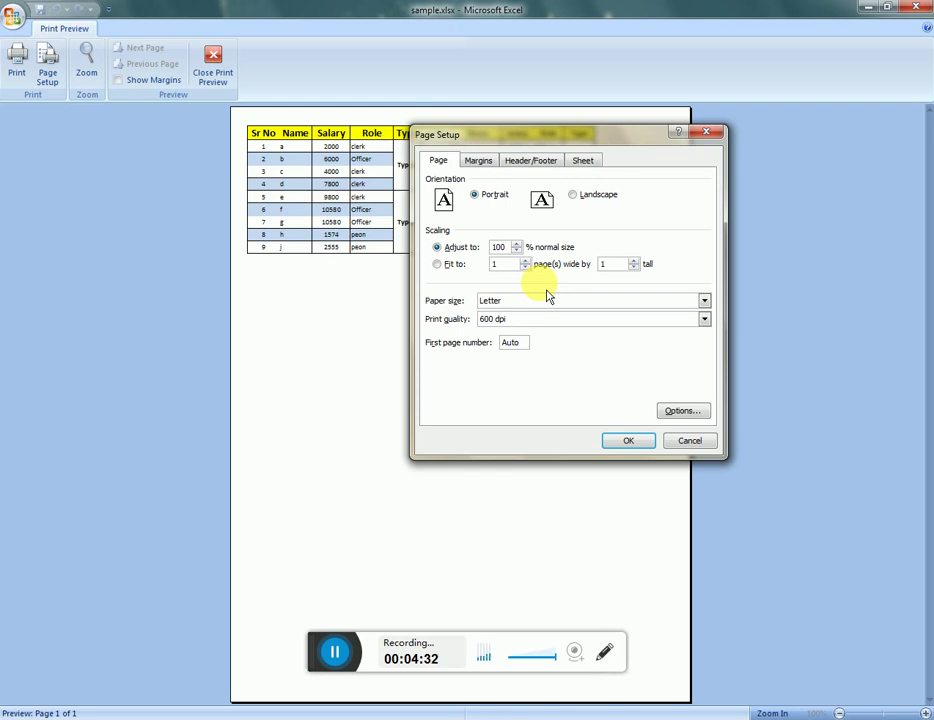
# Try Fit to, clear its page counts, and return to 100% Adjust to scaling.
pyautogui.click(440, 264)
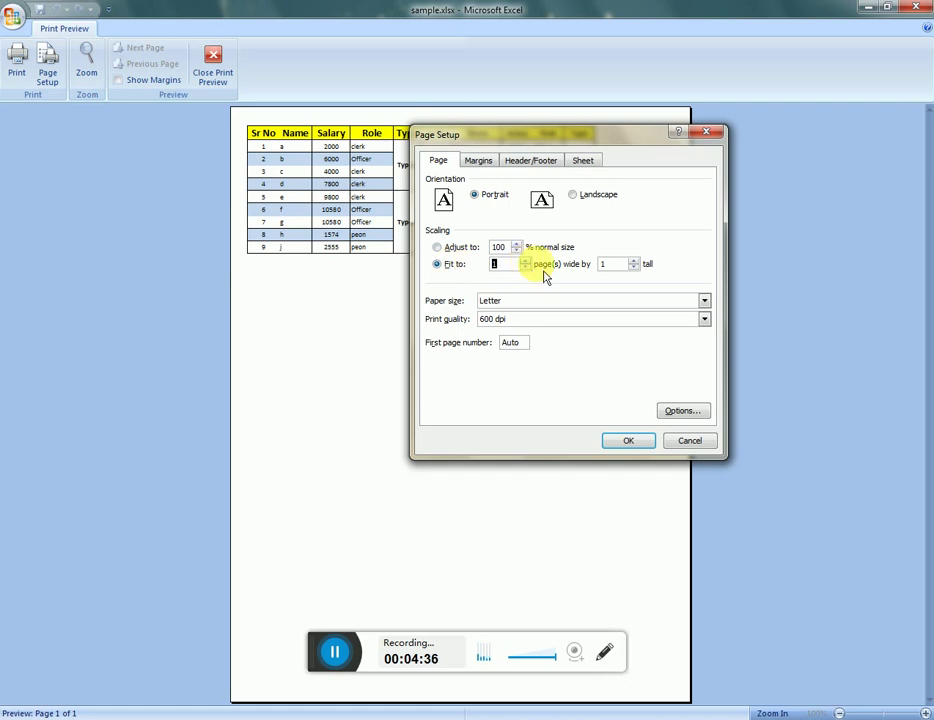
pyautogui.doubleClick(630, 263)
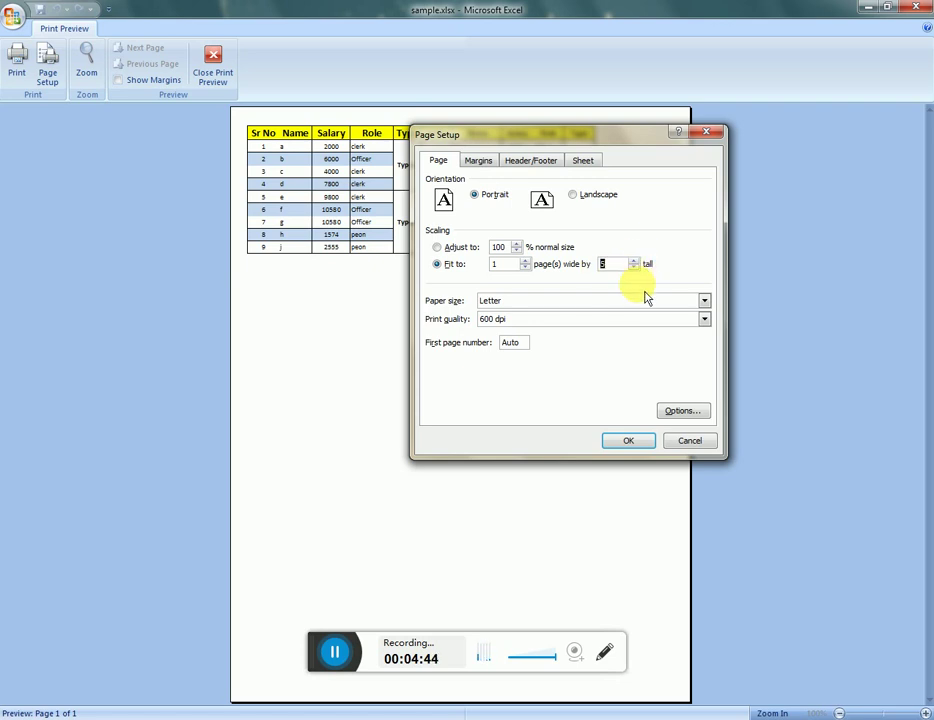
pyautogui.click(636, 271)
pyautogui.click(457, 249)
pyautogui.click(500, 264)
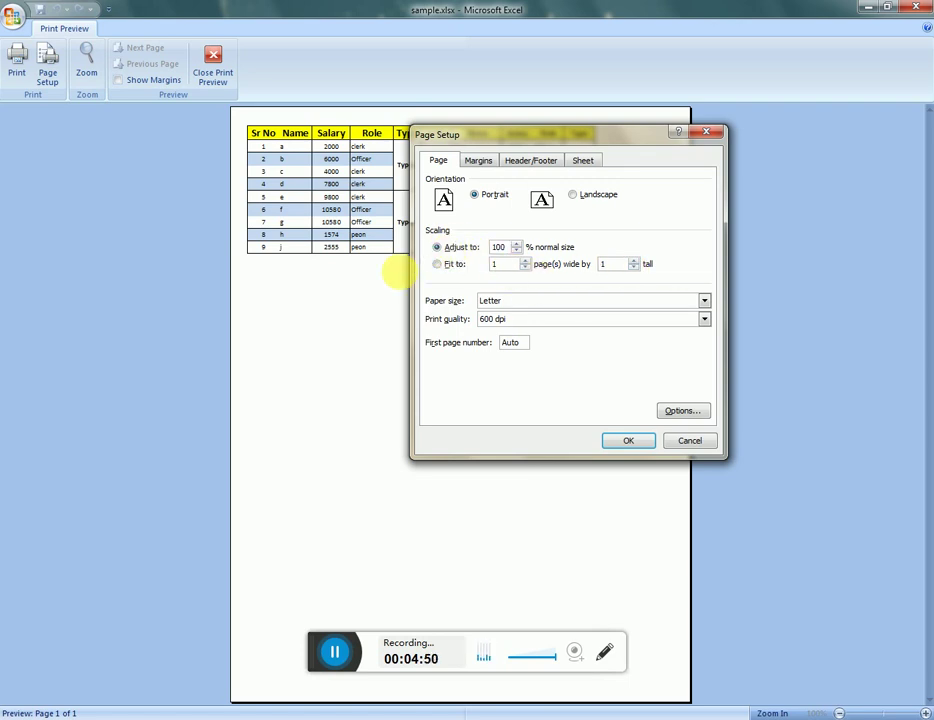
pyautogui.press('BackSpace')
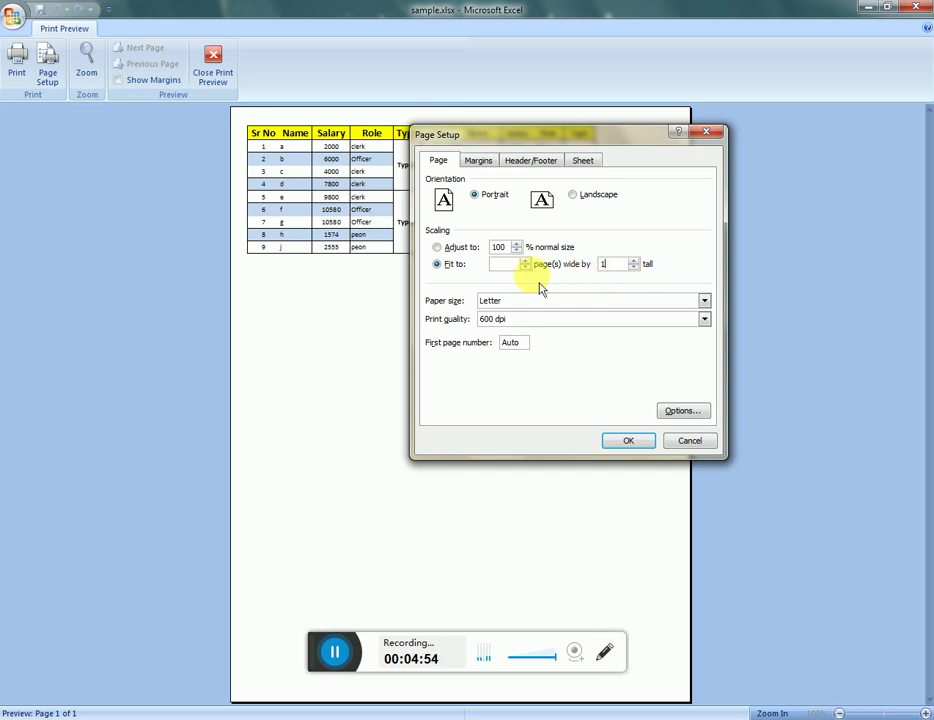
pyautogui.click(437, 247)
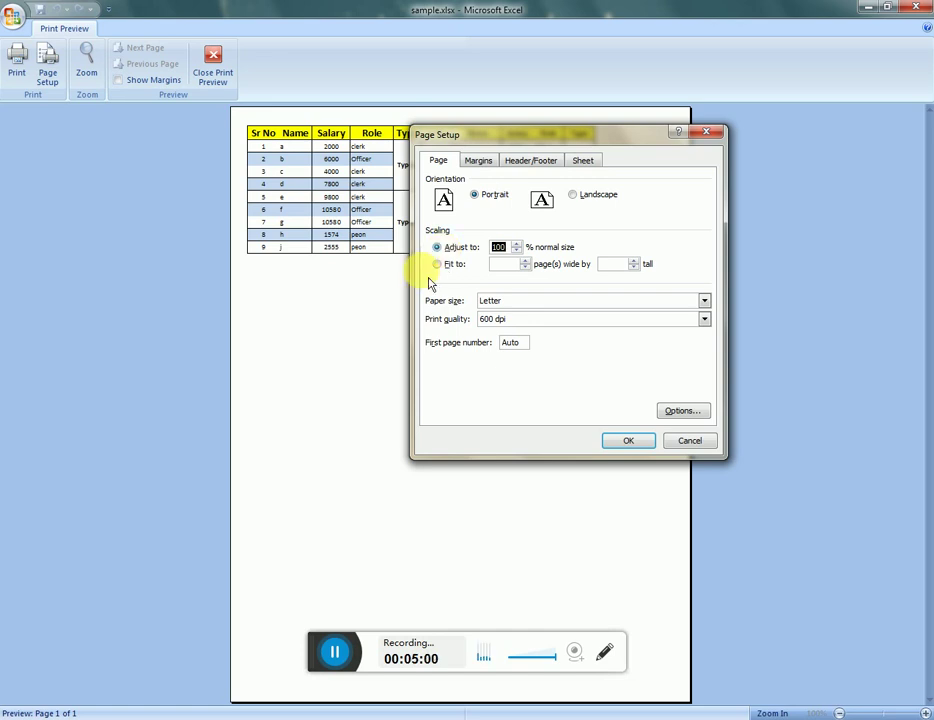
pyautogui.click(572, 303)
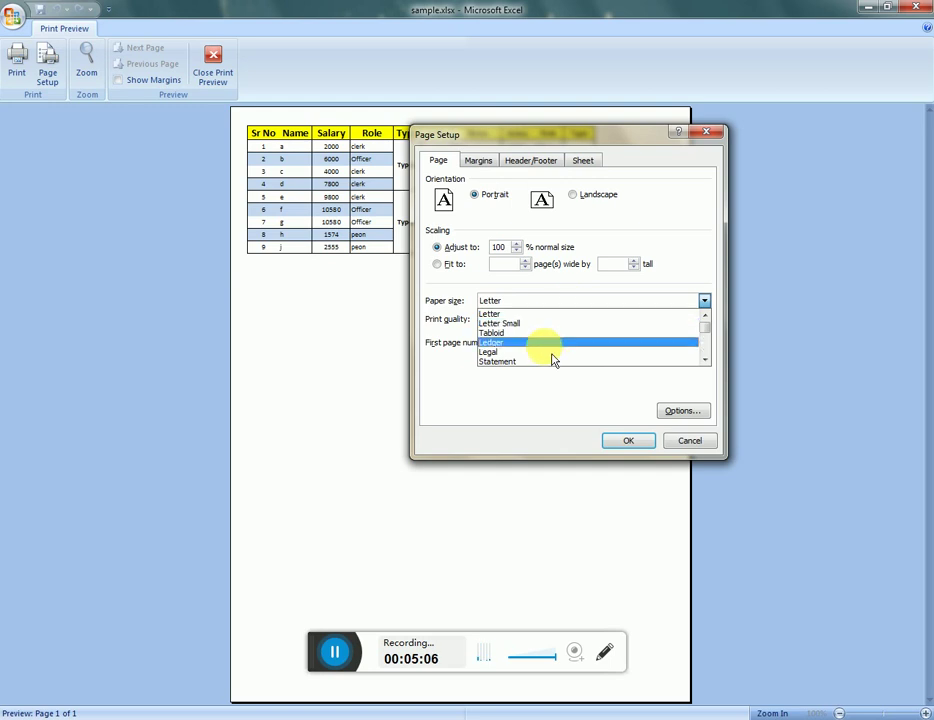
# Browse the paper size list and keep Letter.
pyautogui.scroll(-1, 553, 360)
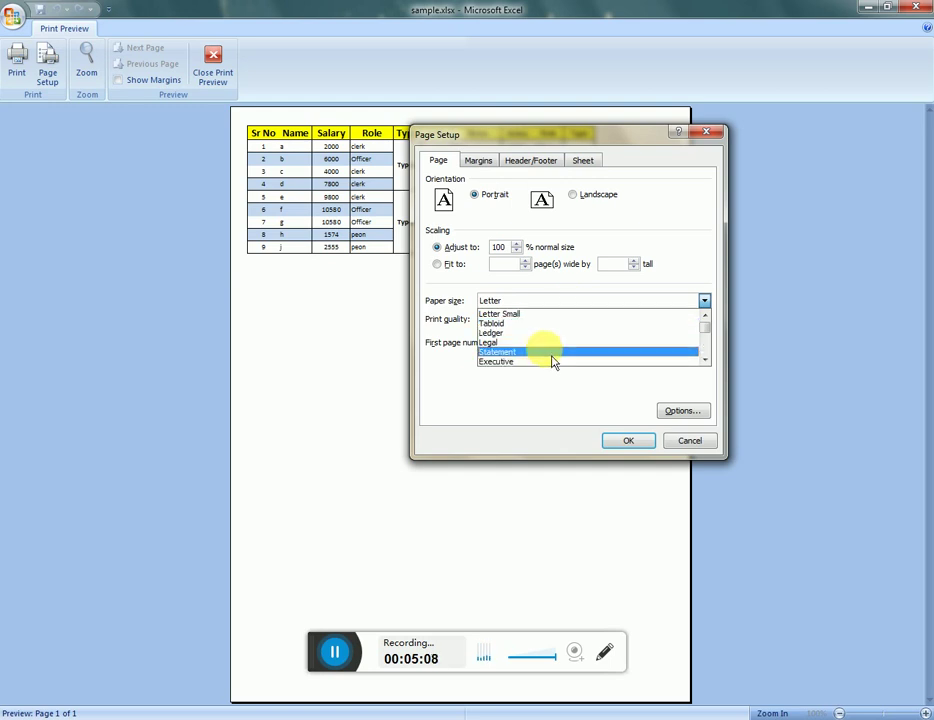
pyautogui.scroll(1, 556, 353)
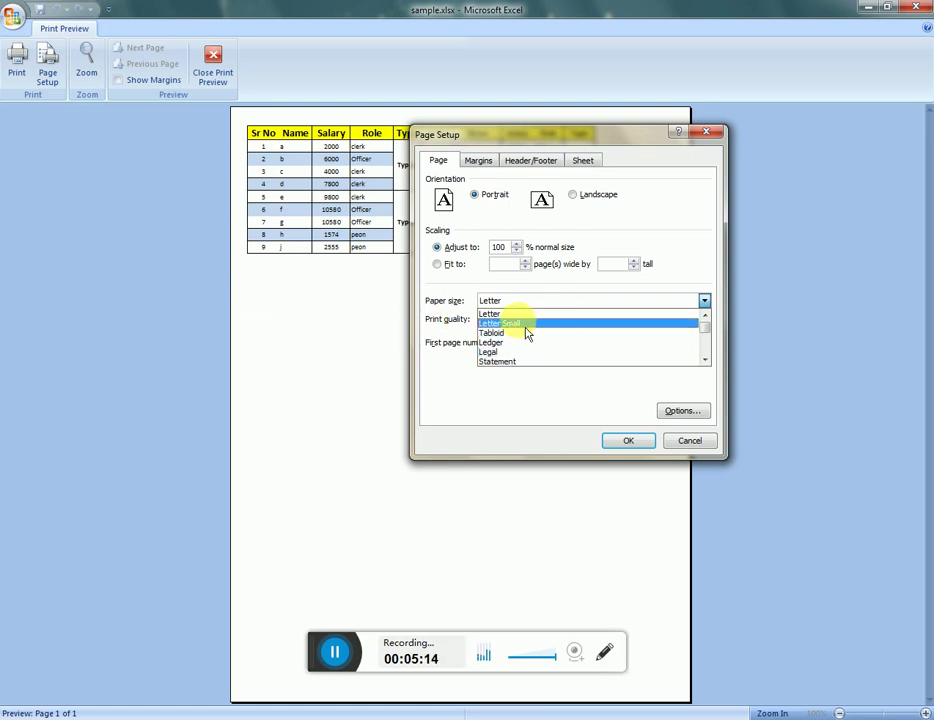
pyautogui.scroll(-1, 527, 330)
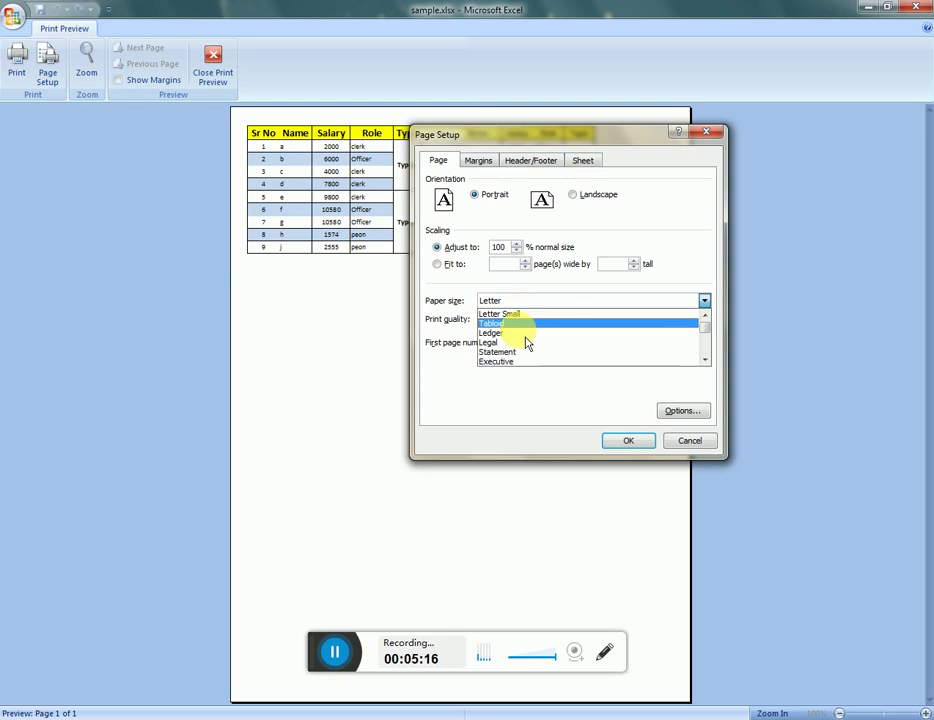
pyautogui.scroll(-1, 527, 340)
pyautogui.scroll(-1, 527, 345)
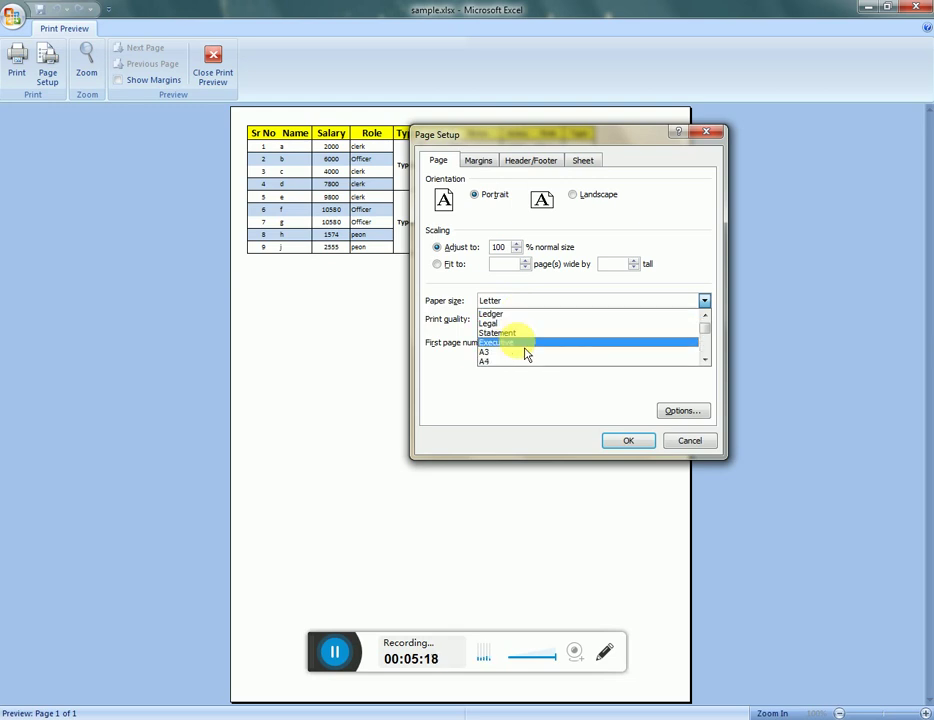
pyautogui.scroll(3, 527, 353)
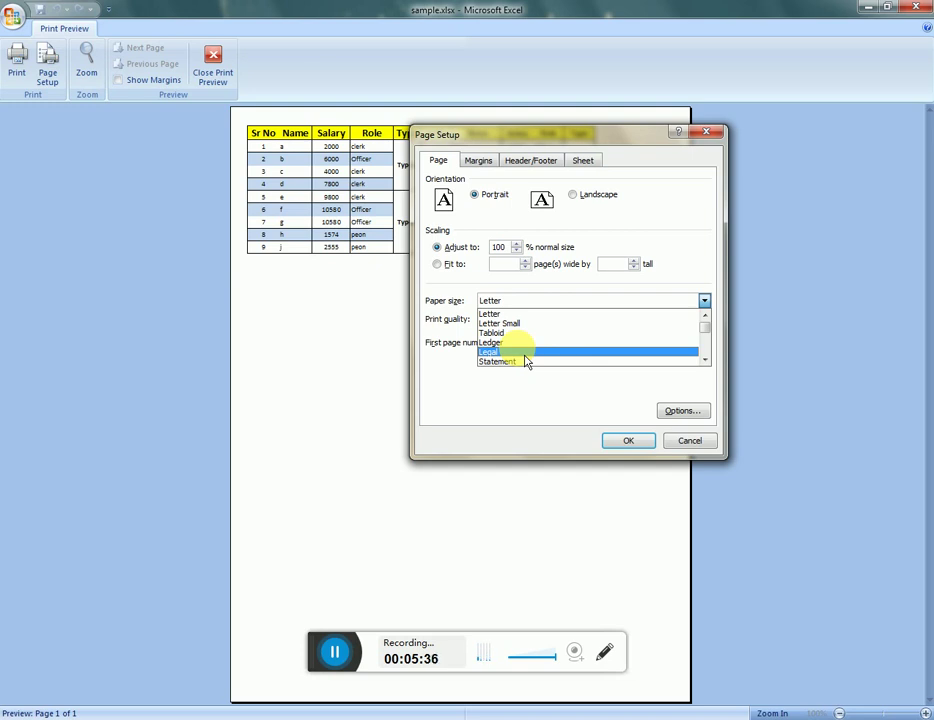
pyautogui.click(444, 358)
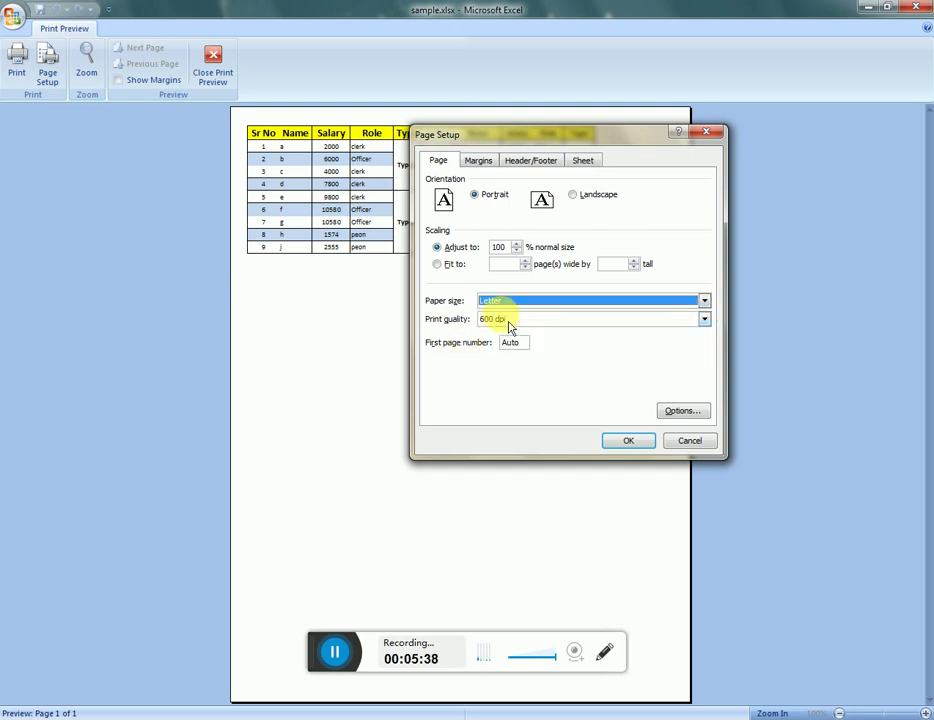
# Keep print quality at 600 dpi, select the Auto first page number, then view the margins.
pyautogui.click(538, 320)
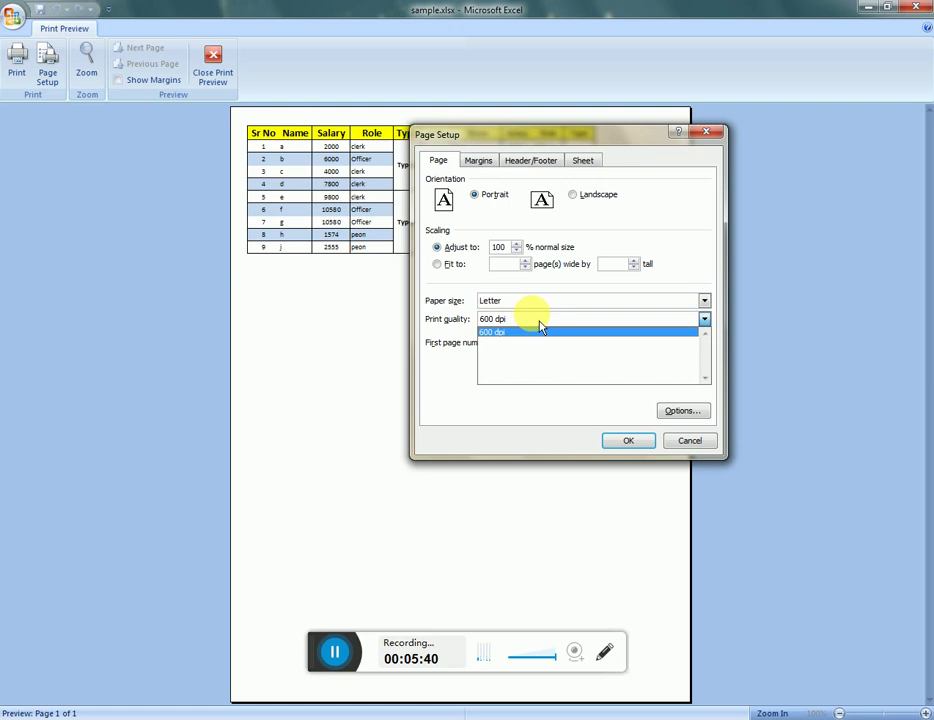
pyautogui.click(528, 320)
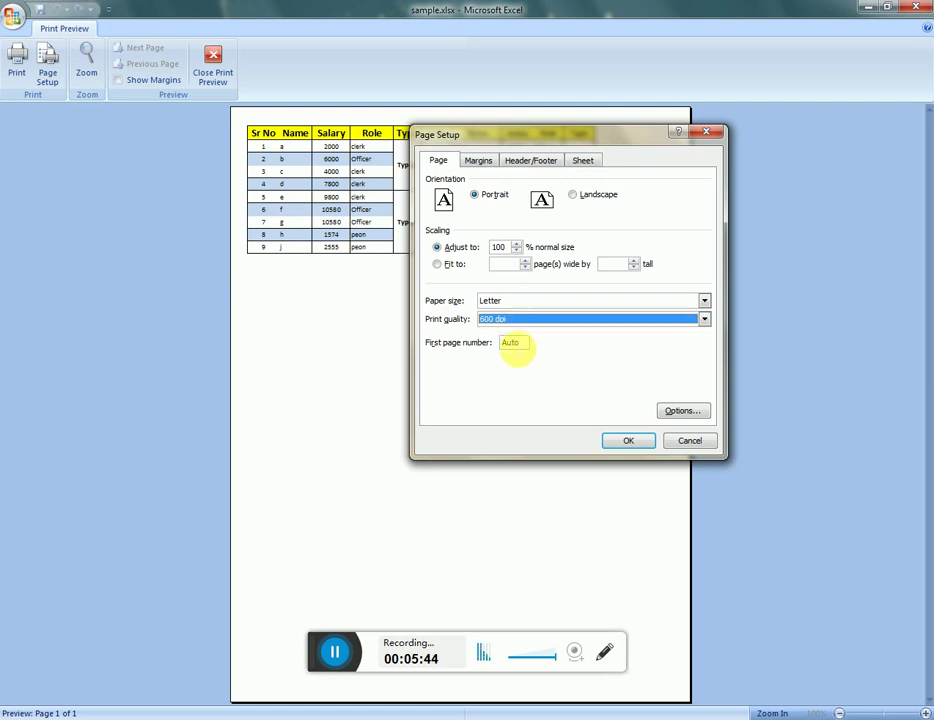
pyautogui.press('Tab')
pyautogui.click(518, 345)
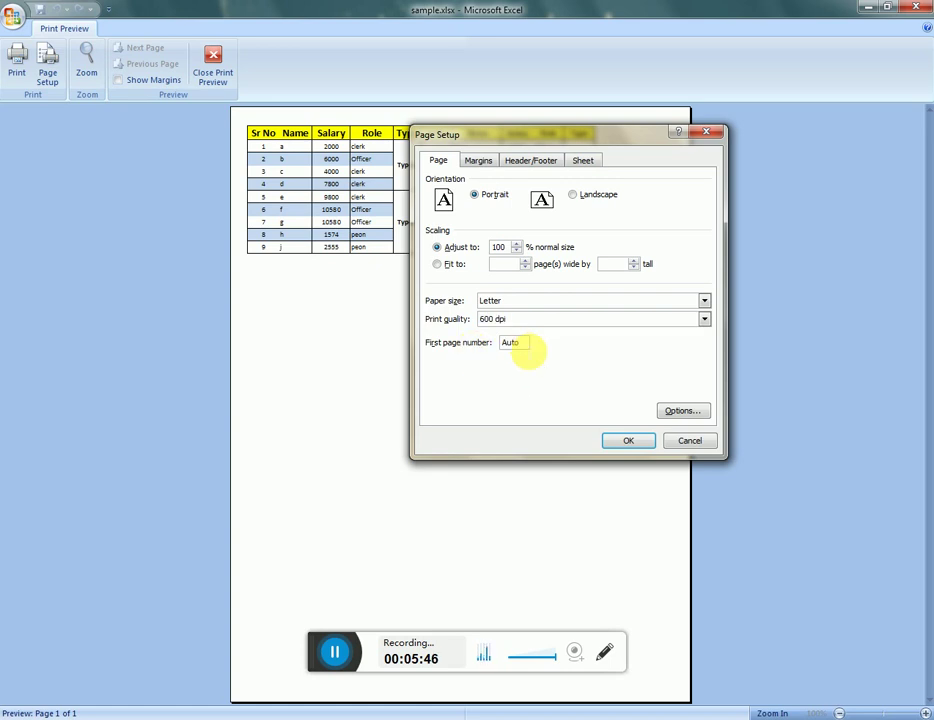
pyautogui.doubleClick(515, 343)
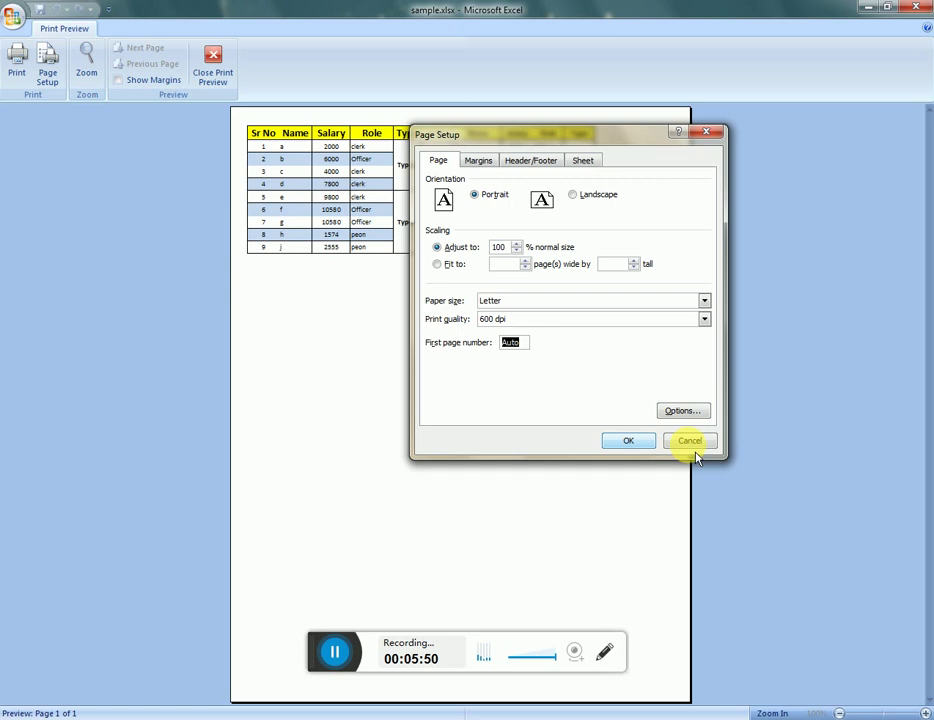
pyautogui.click(481, 161)
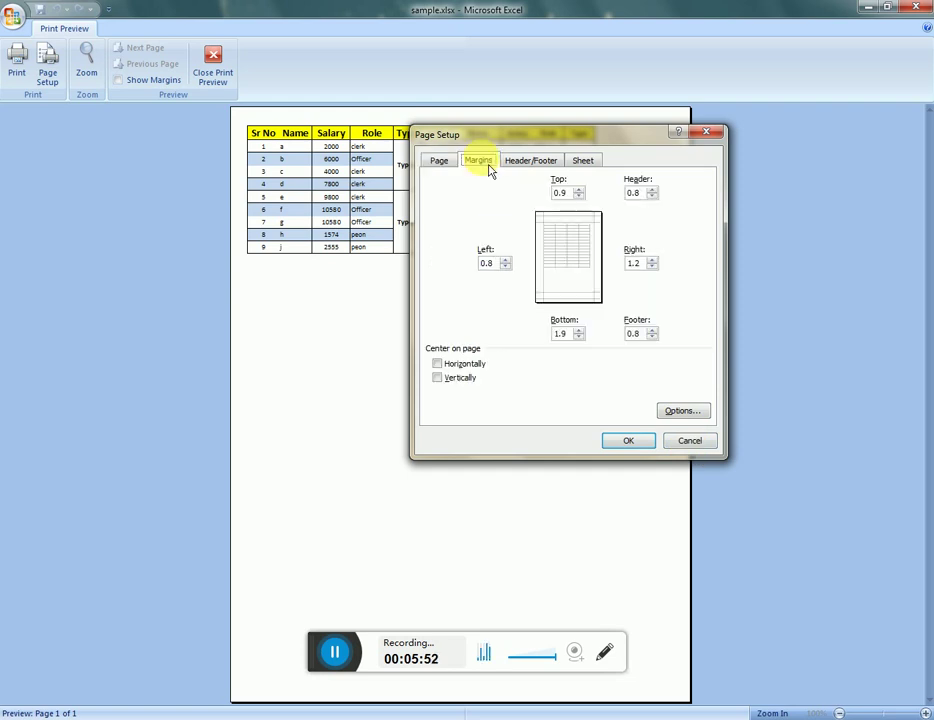
# Inspect the top margin and Header/Footer settings, then cancel Page Setup.
pyautogui.click(563, 192)
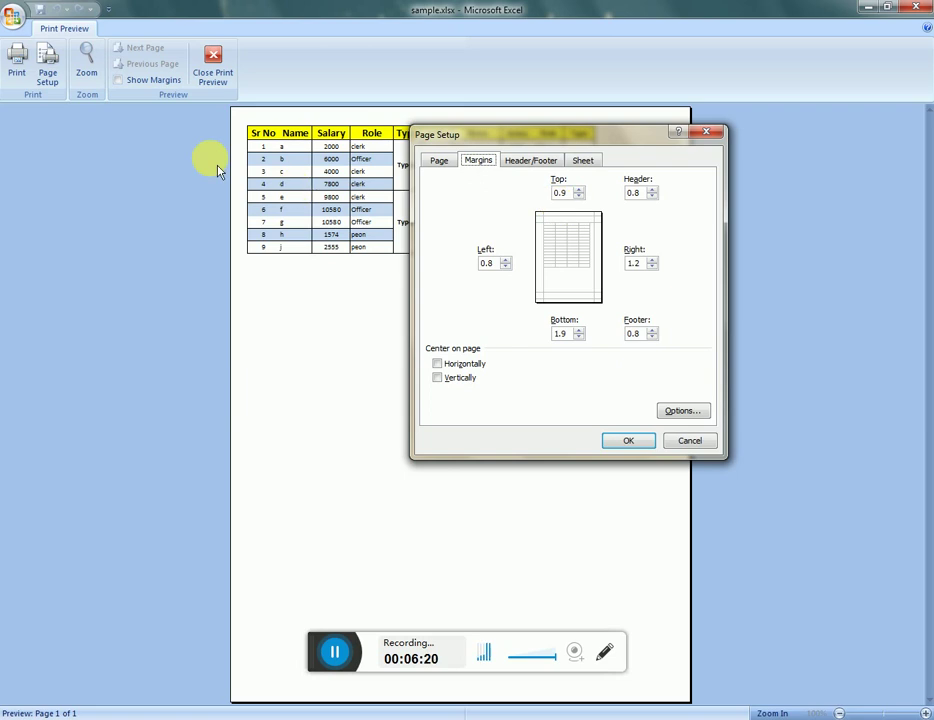
pyautogui.click(538, 162)
pyautogui.click(689, 440)
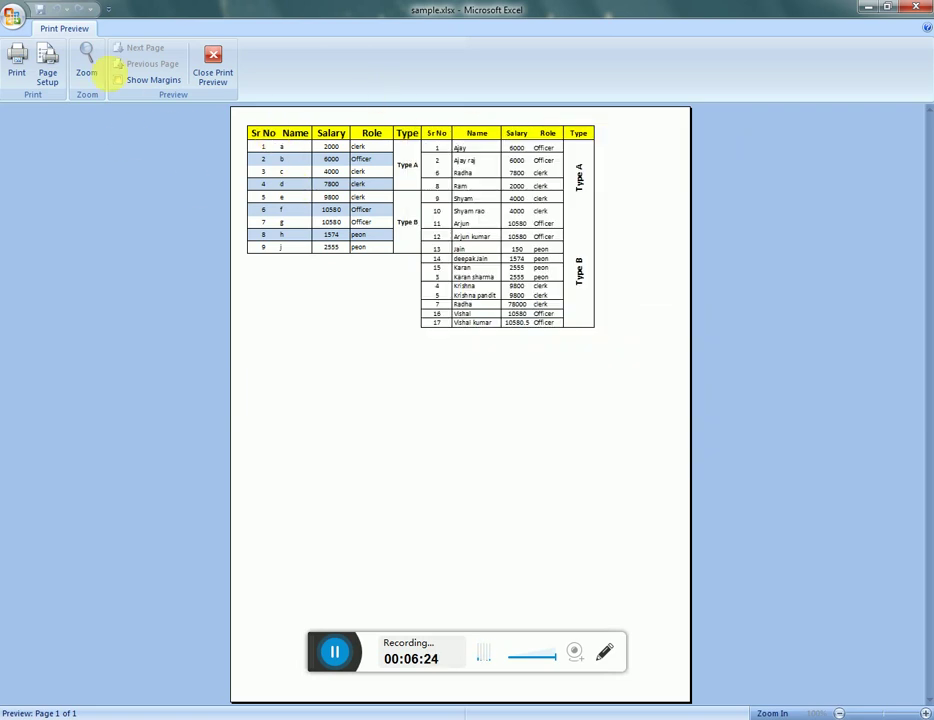
# Show the margin guides, drag the top margin to 2.10, and close Print Preview.
pyautogui.click(138, 84)
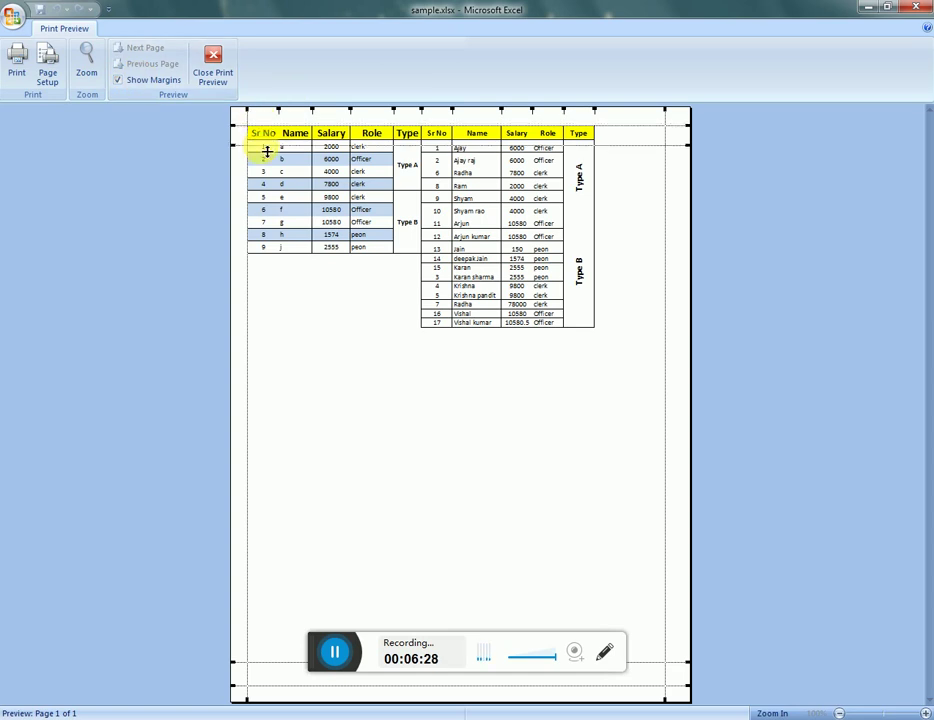
pyautogui.click(268, 133)
pyautogui.moveTo(268, 133)
pyautogui.mouseDown()
pyautogui.moveTo(271, 157)
pyautogui.moveTo(277, 146)
pyautogui.mouseUp()
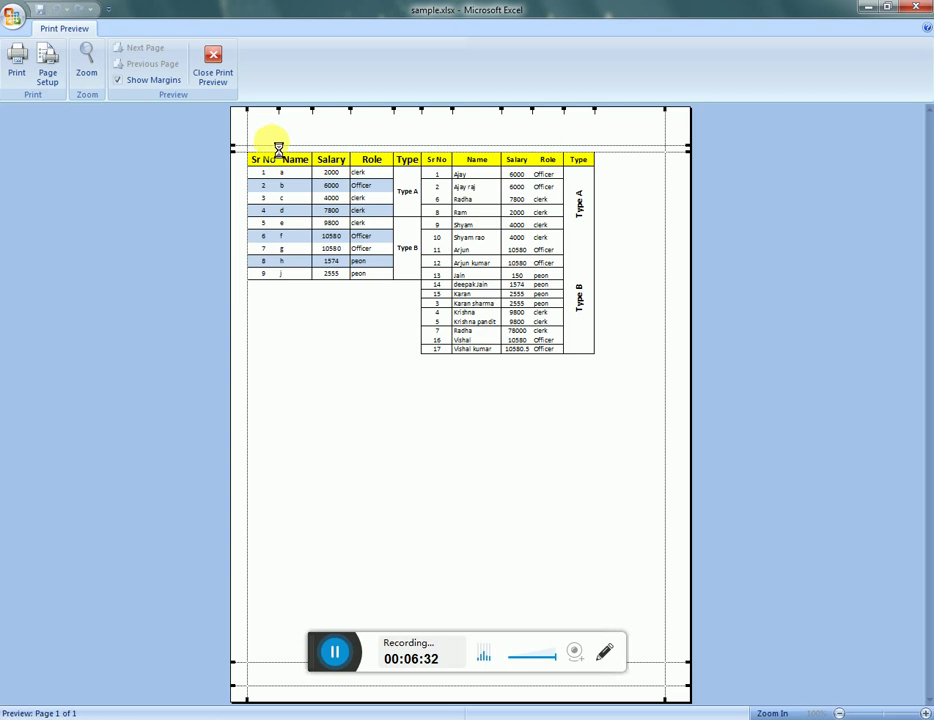
pyautogui.click(272, 136)
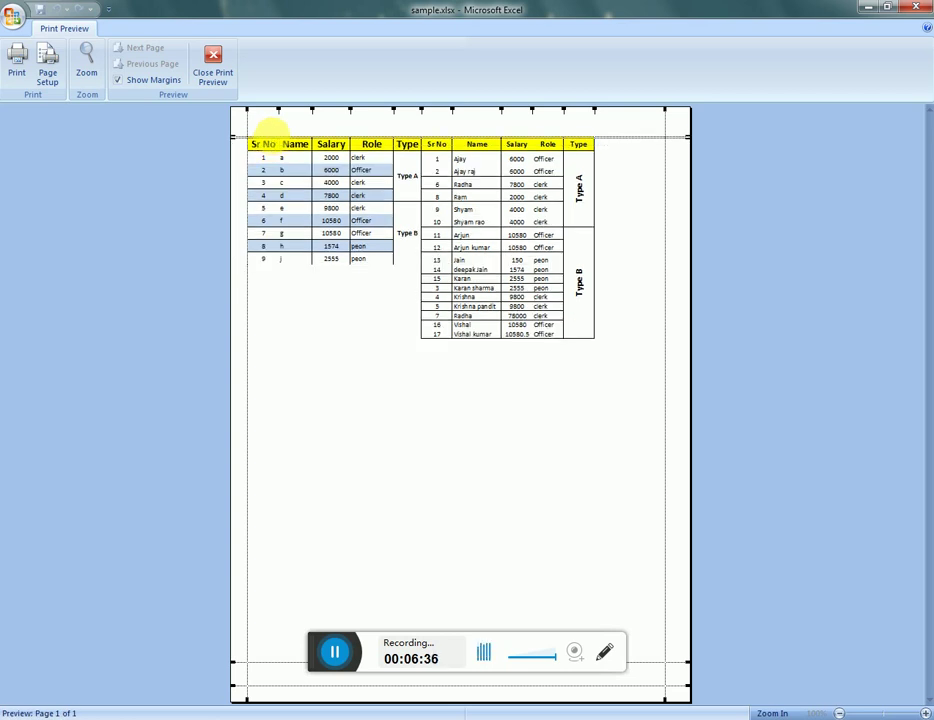
pyautogui.click(213, 63)
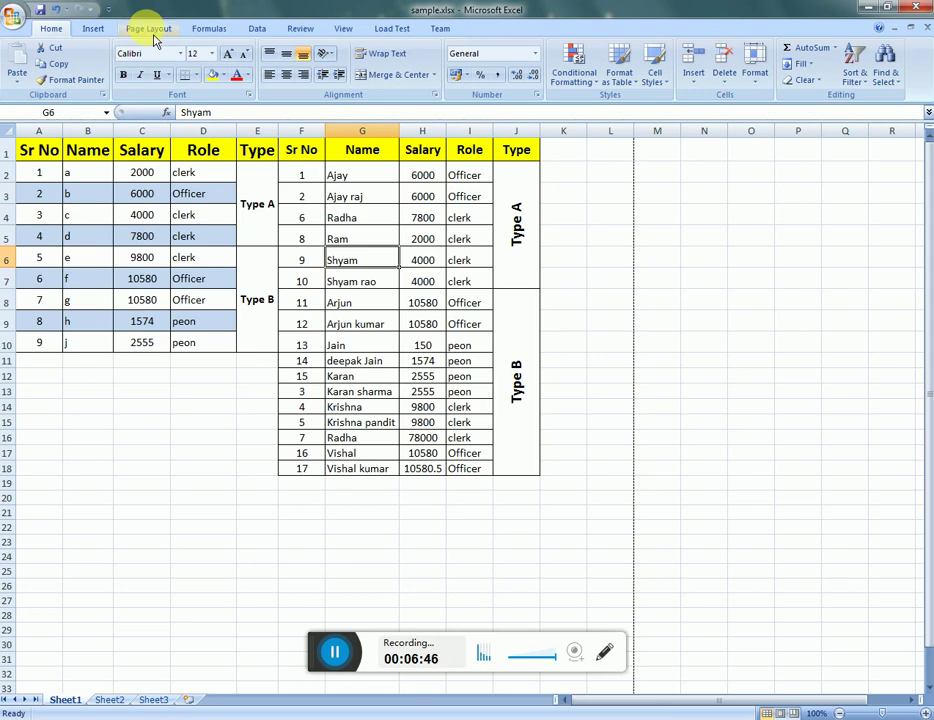
# Try the Normal and Wide margin presets on the Page Layout tab, then settle on Narrow margins.
pyautogui.click(150, 29)
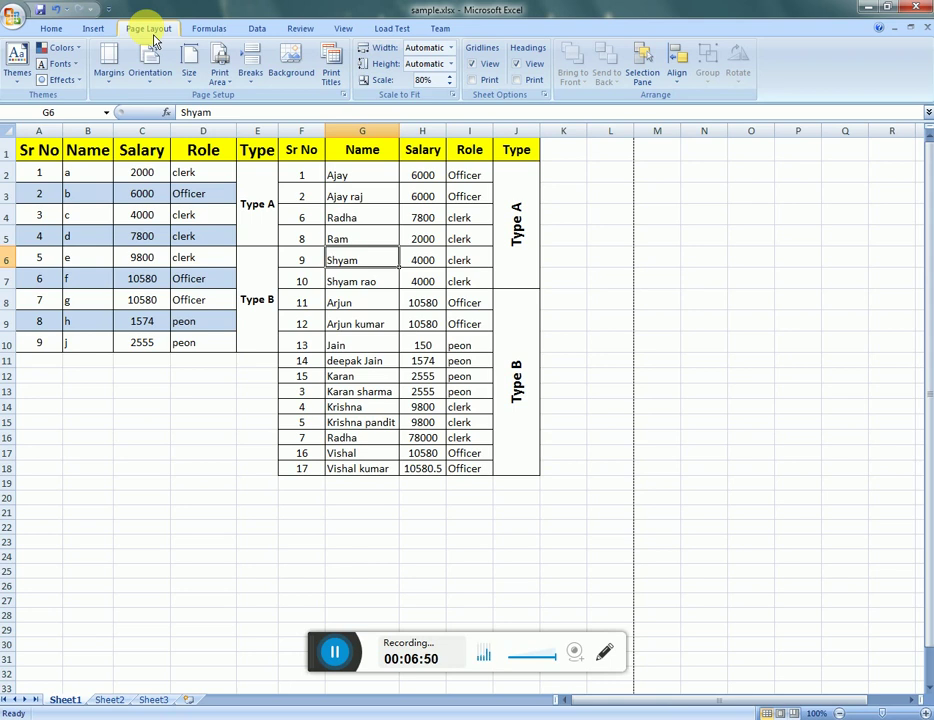
pyautogui.click(112, 70)
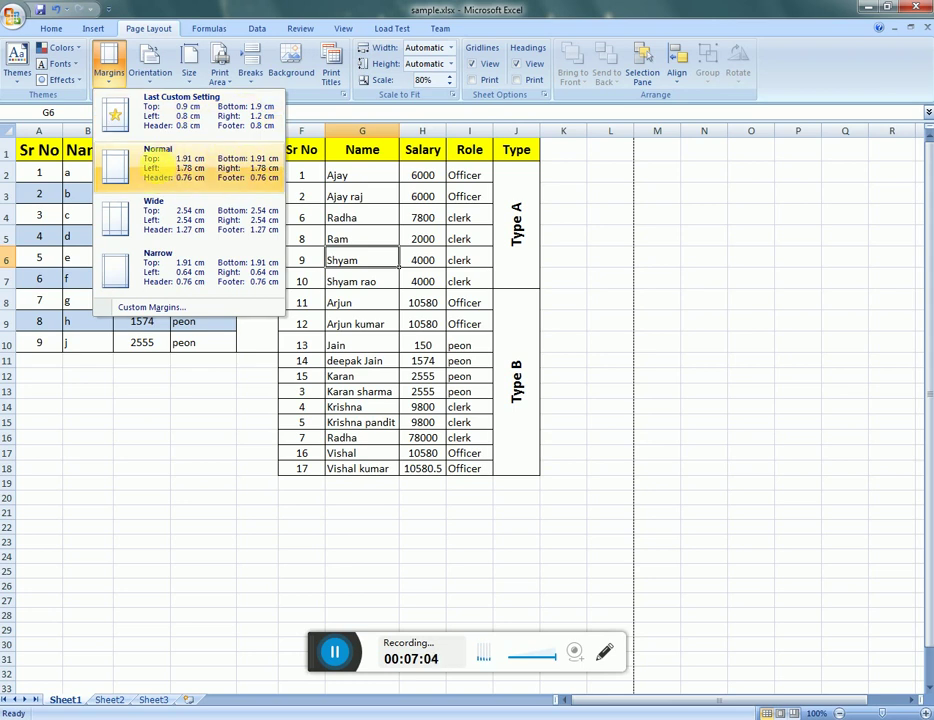
pyautogui.click(176, 170)
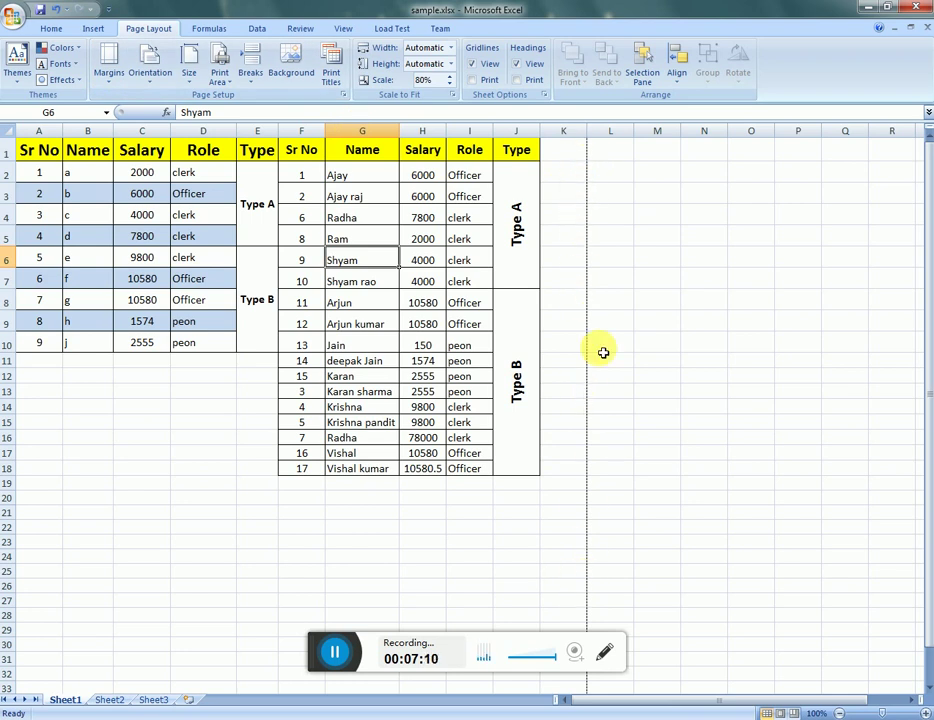
pyautogui.click(108, 62)
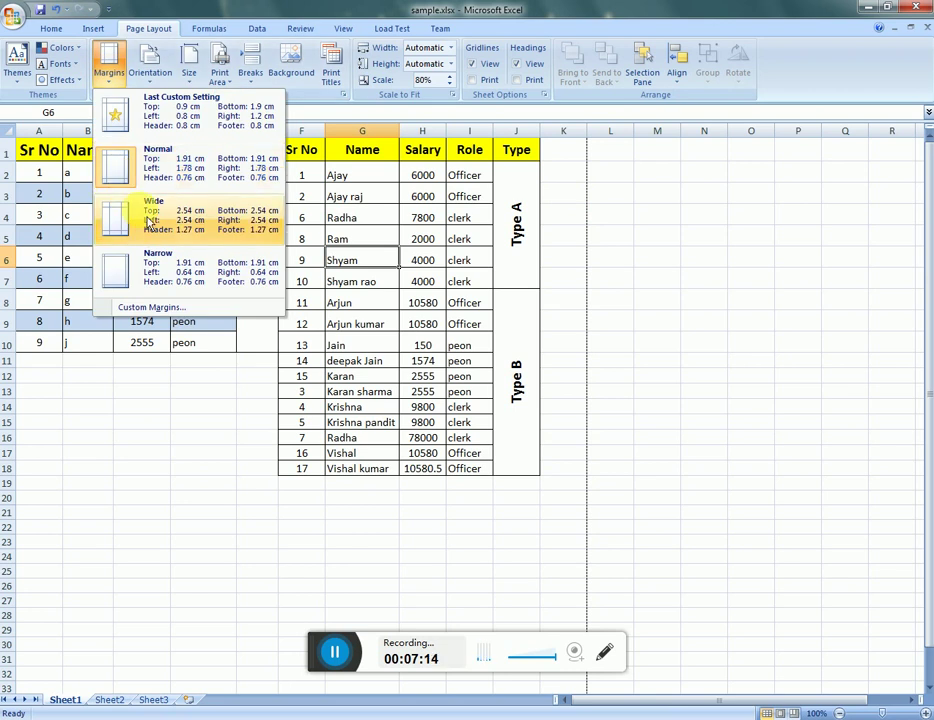
pyautogui.click(148, 222)
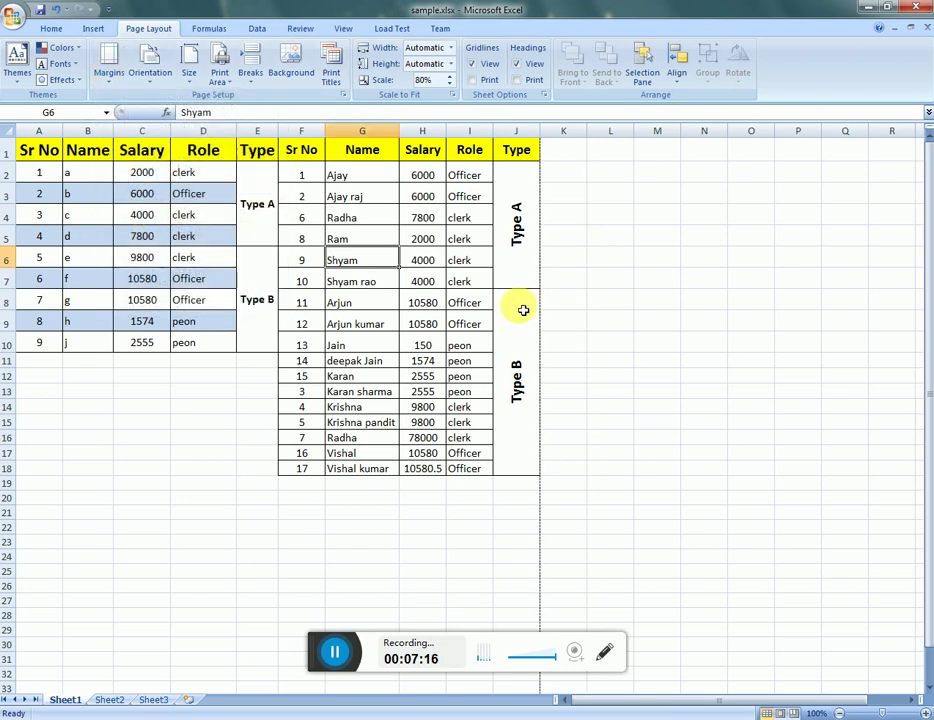
pyautogui.click(108, 62)
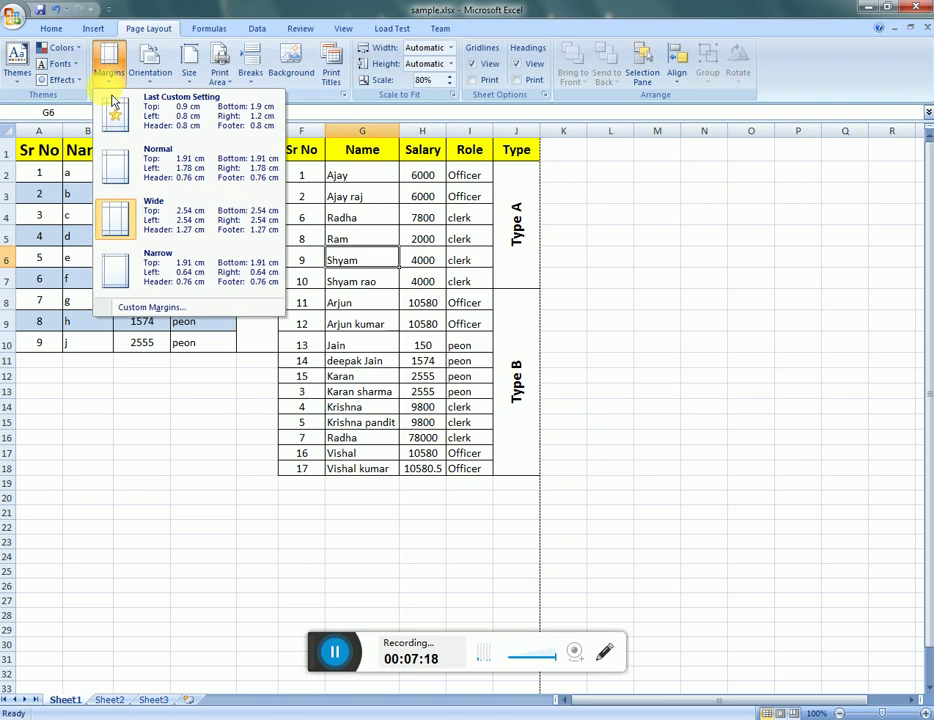
pyautogui.click(137, 258)
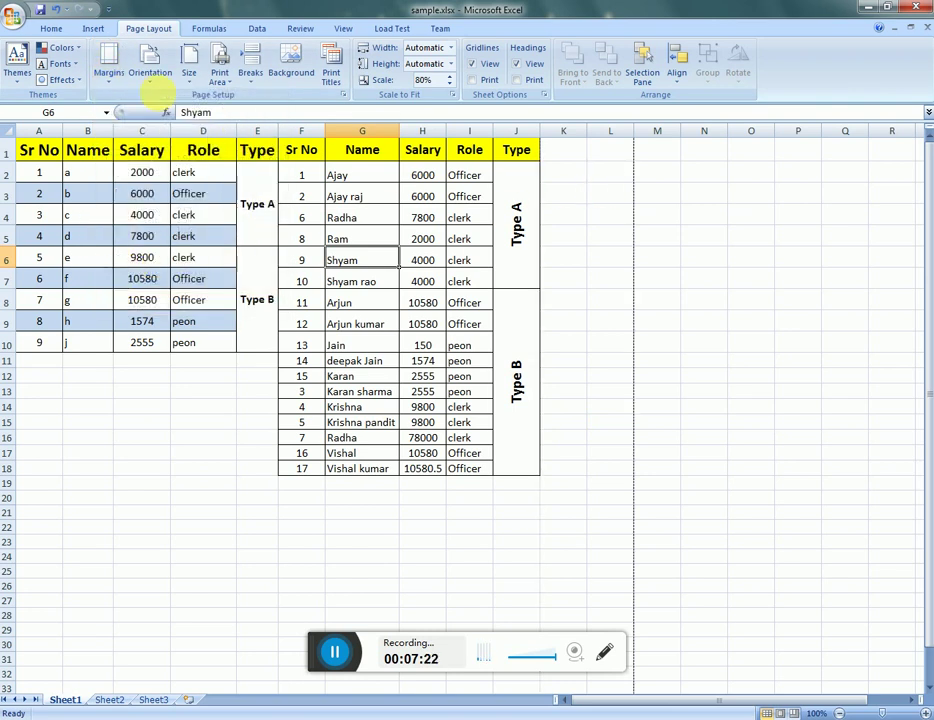
pyautogui.click(151, 74)
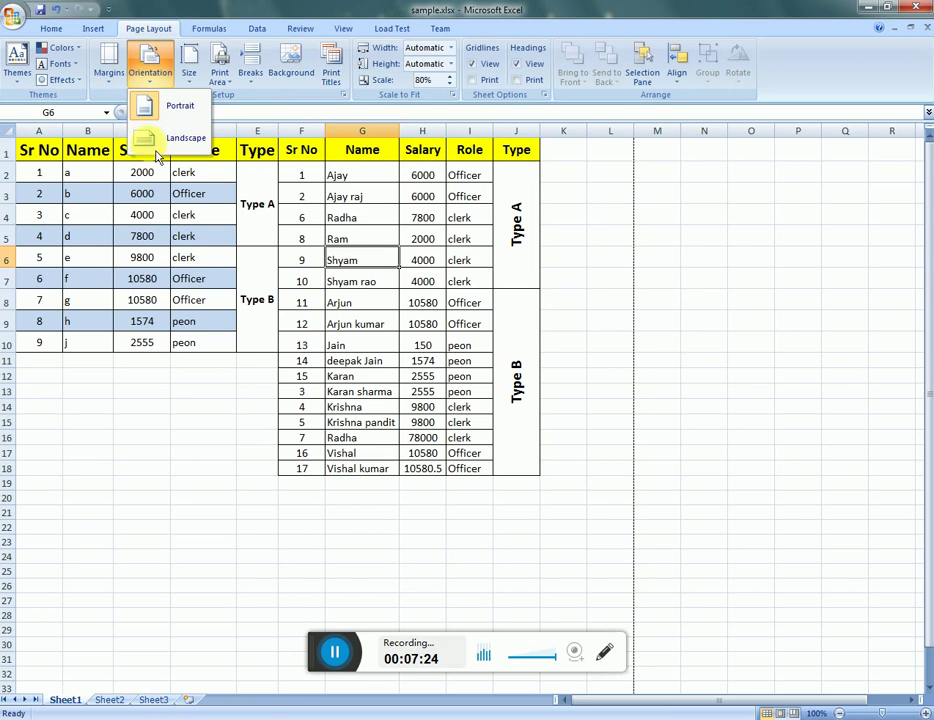
# Switch the page to landscape and print-preview it to confirm both staff tables fit on one page.
pyautogui.click(157, 135)
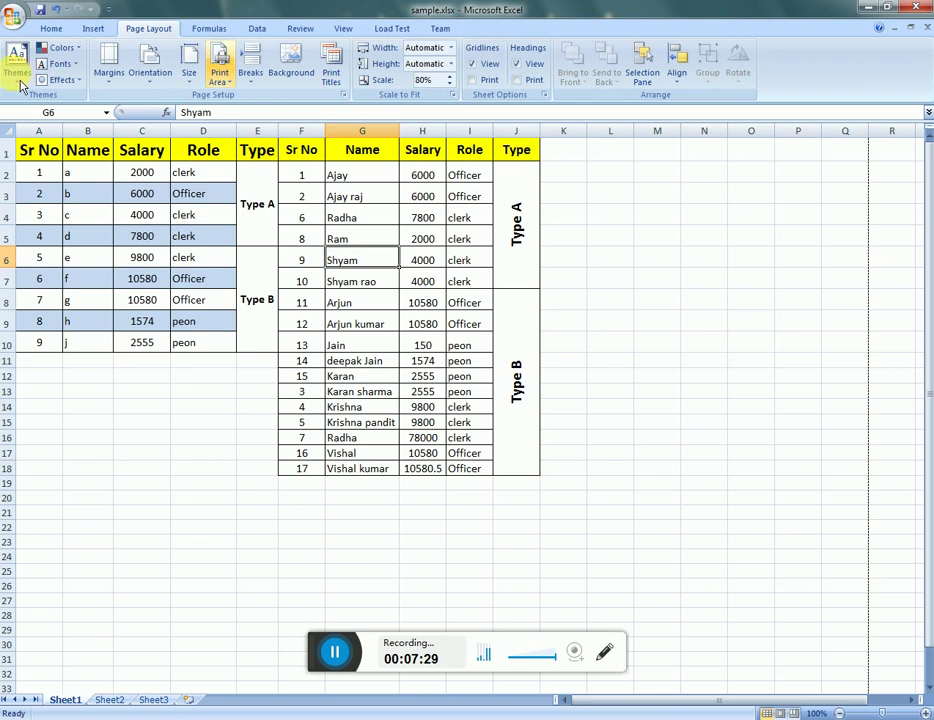
pyautogui.click(14, 16)
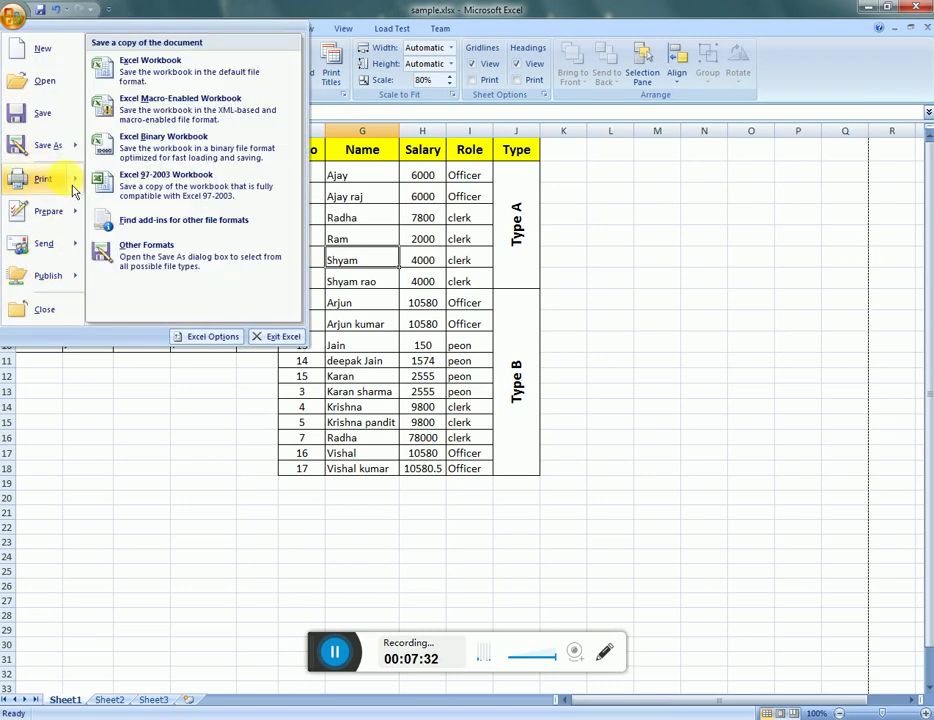
pyautogui.moveTo(43, 179)
pyautogui.click(112, 160)
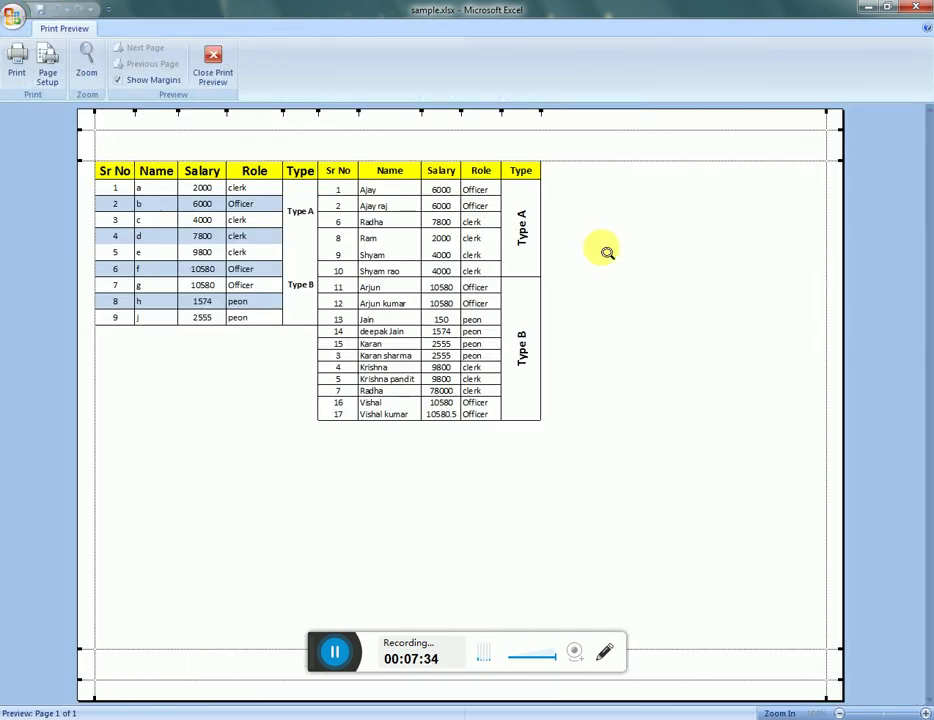
pyautogui.click(230, 82)
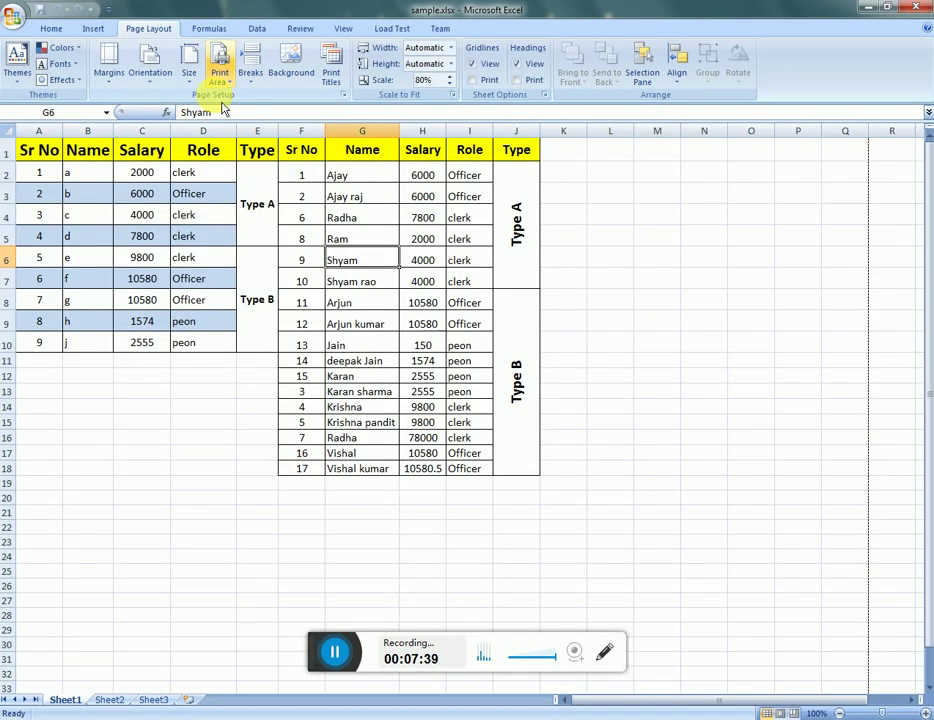
# Return the page to portrait orientation and show the list of paper sizes.
pyautogui.click(158, 80)
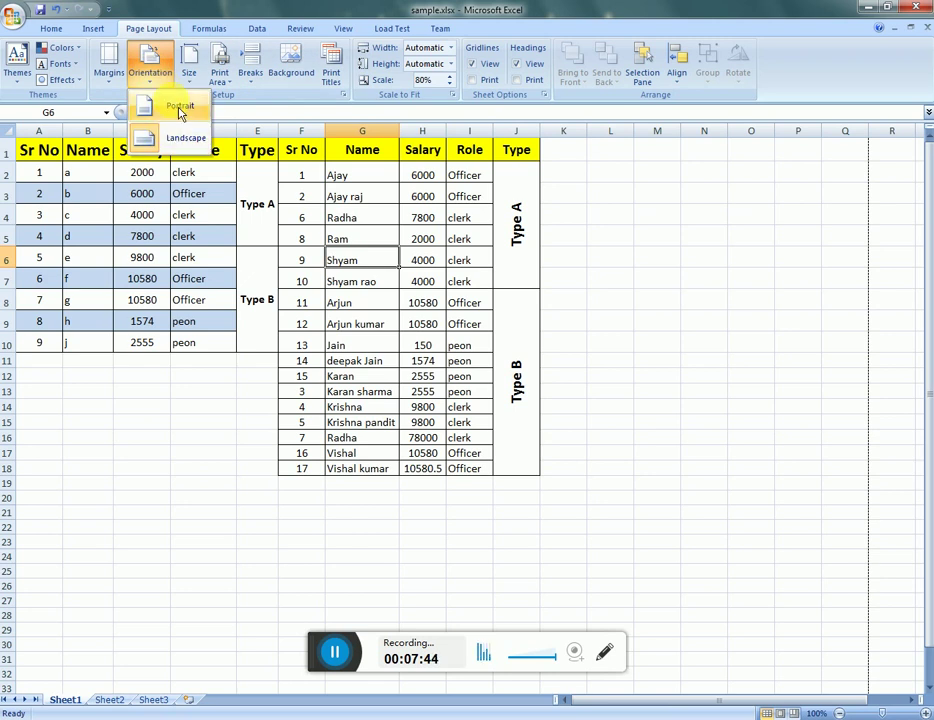
pyautogui.click(176, 106)
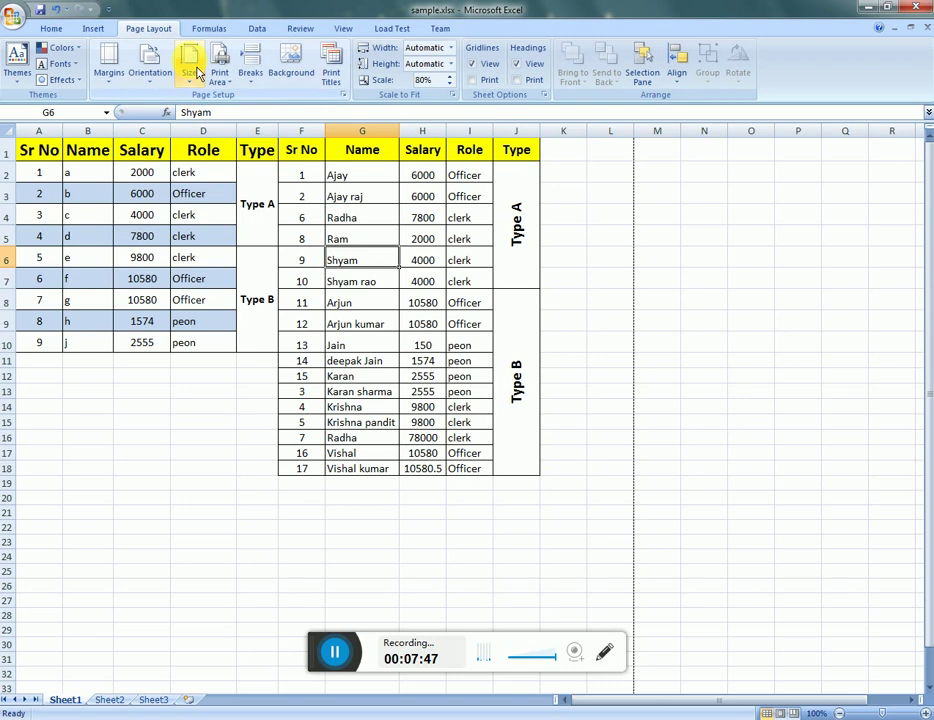
pyautogui.click(198, 72)
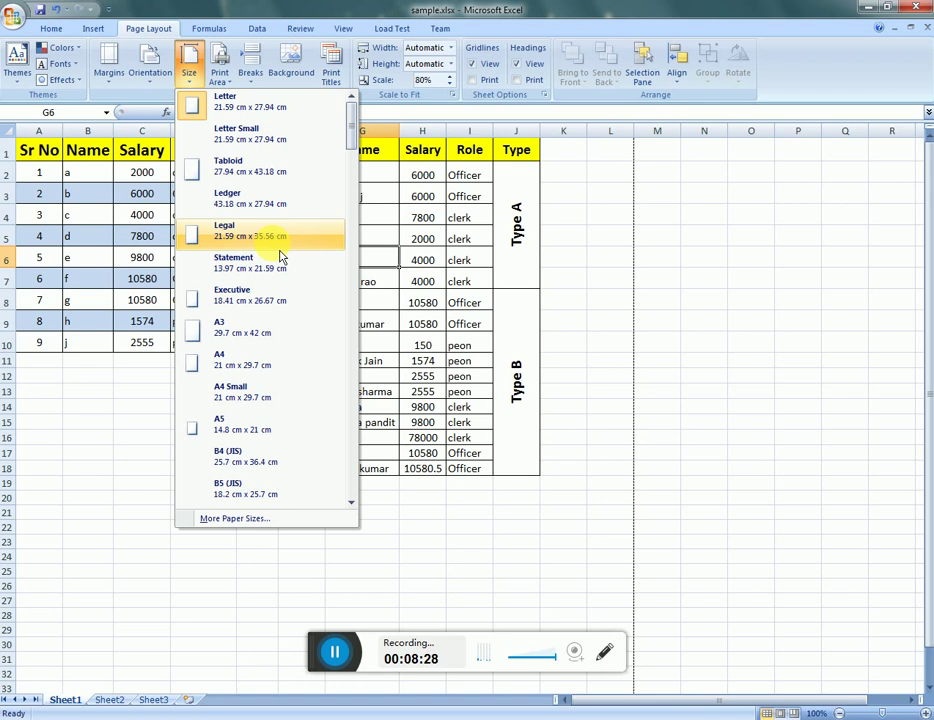
# Review the paper size options in Page Setup and cancel, keeping Letter paper unchanged.
pyautogui.click(266, 530)
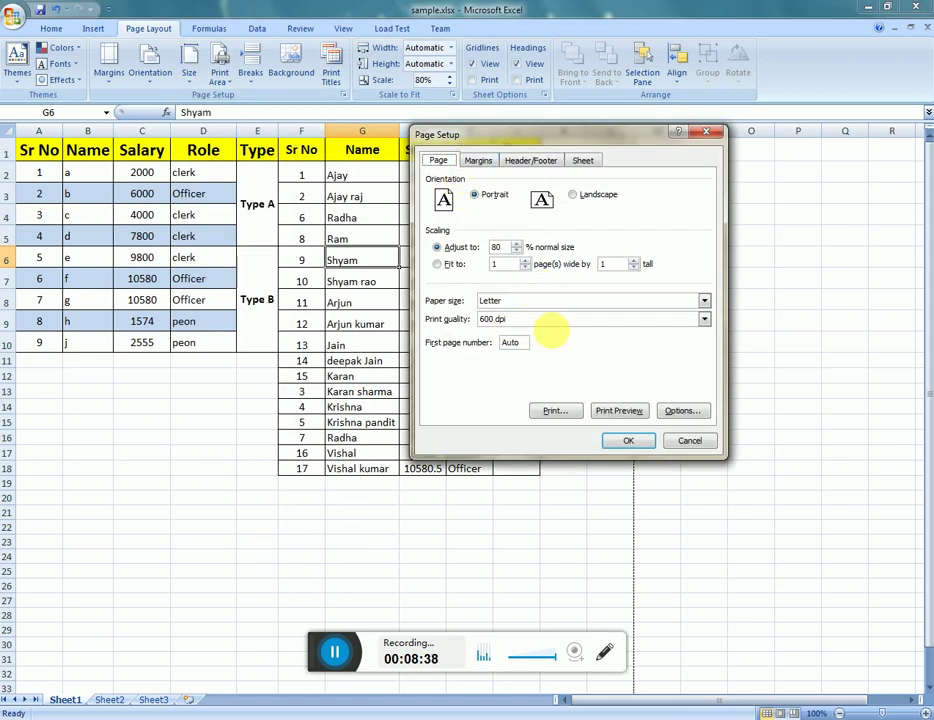
pyautogui.click(578, 300)
pyautogui.click(585, 310)
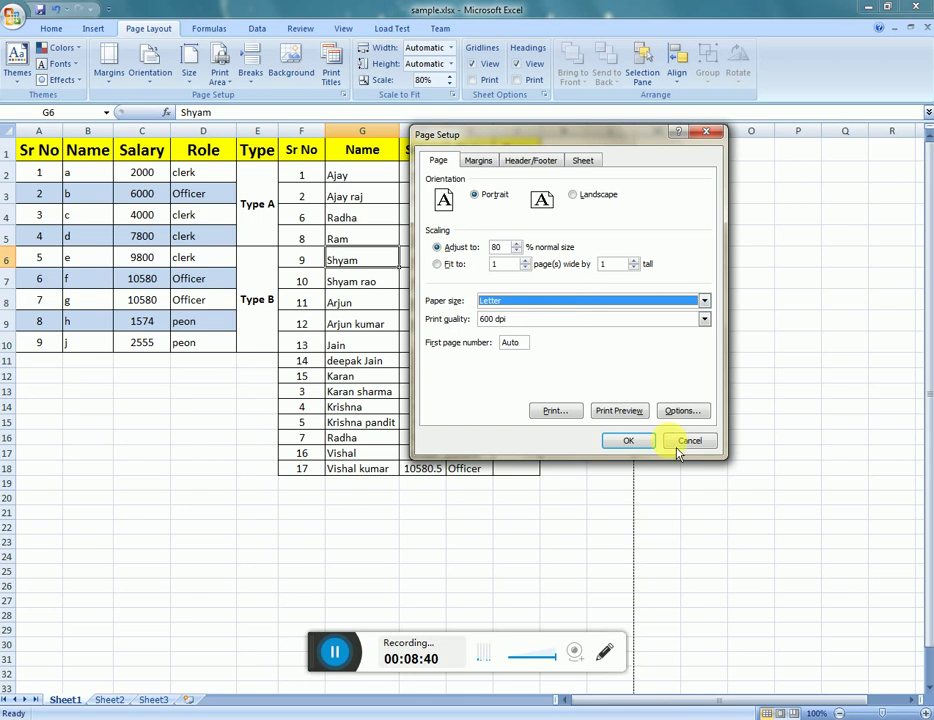
pyautogui.click(690, 441)
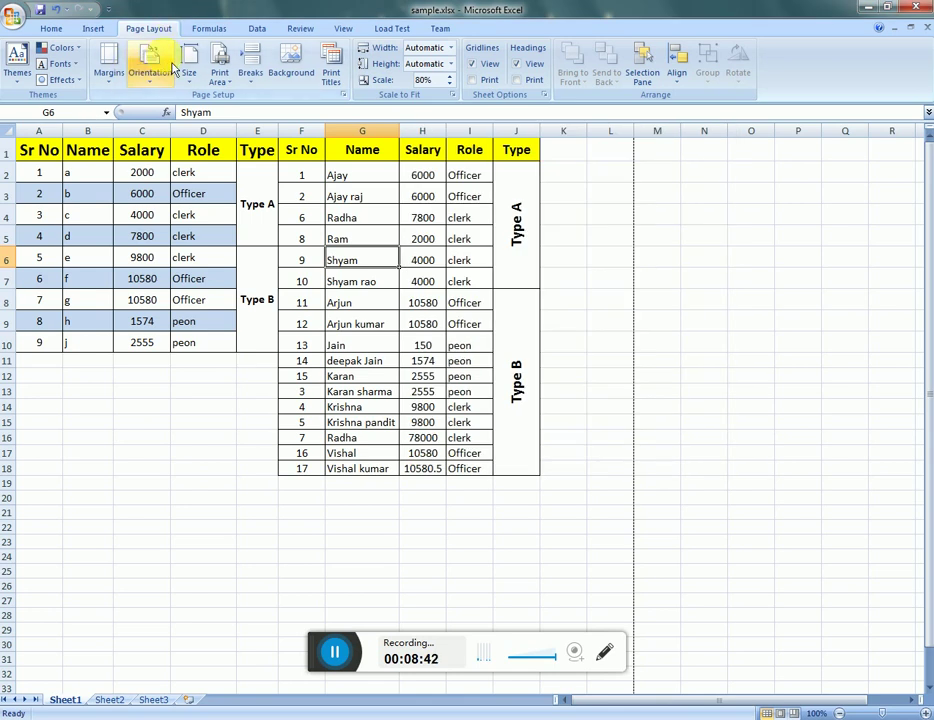
pyautogui.click(219, 68)
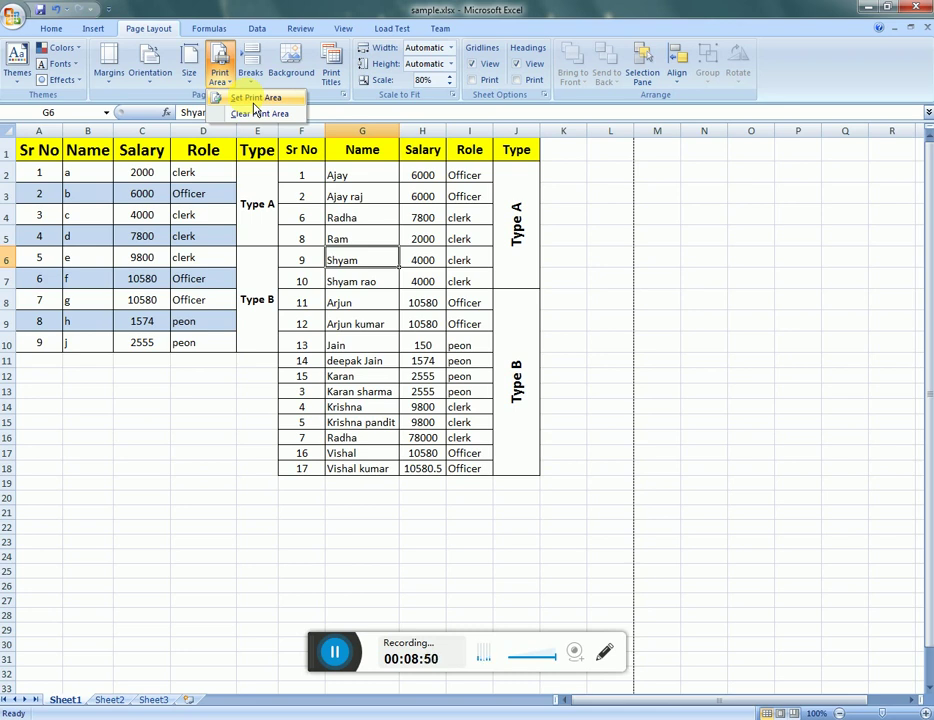
# Make the block A1:K25 covering both staff tables the print area.
pyautogui.click(255, 100)
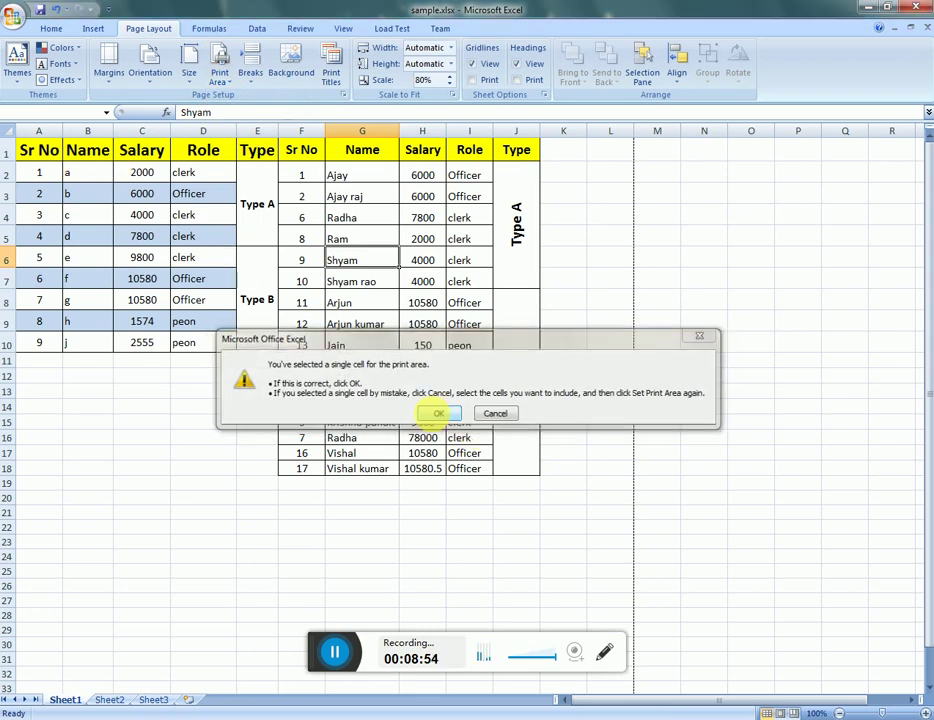
pyautogui.click(438, 413)
pyautogui.moveTo(40, 148); pyautogui.dragTo(546, 567)
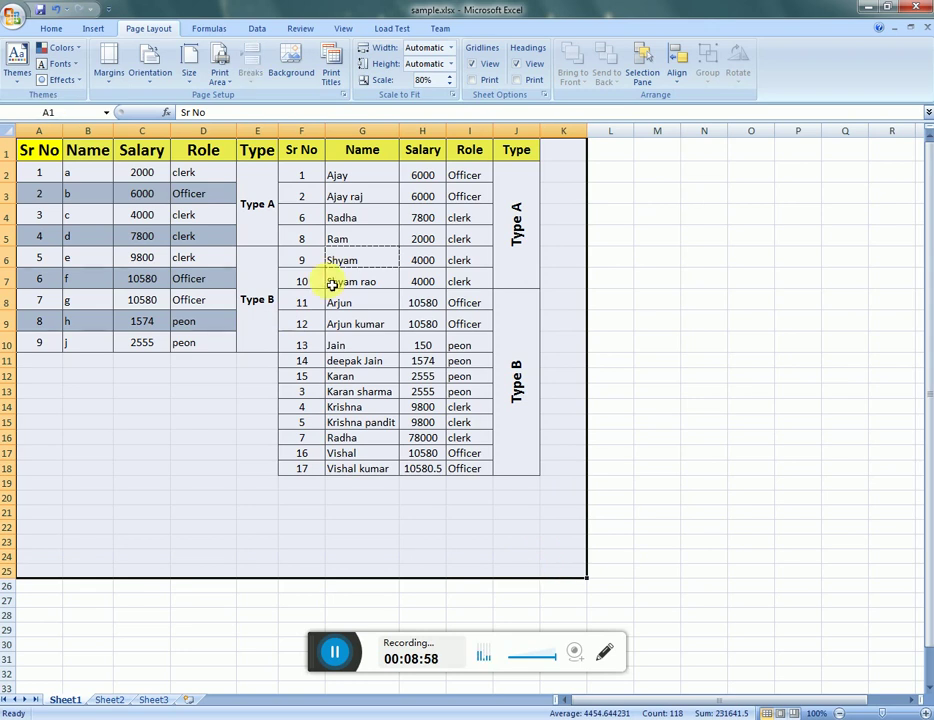
pyautogui.click(216, 78)
pyautogui.click(240, 93)
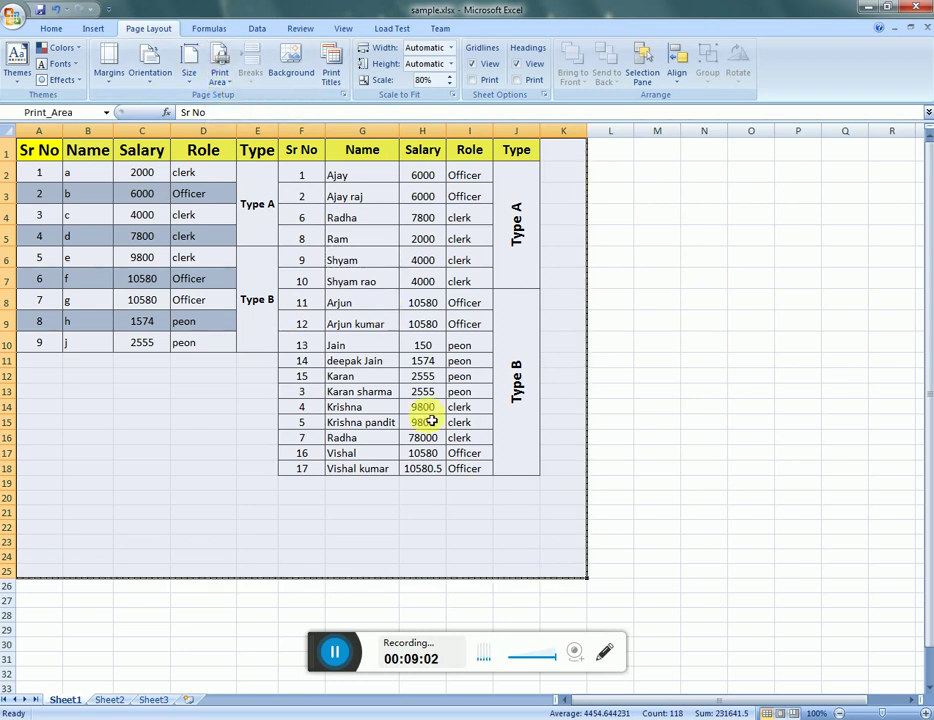
pyautogui.click(422, 421)
pyautogui.click(640, 586)
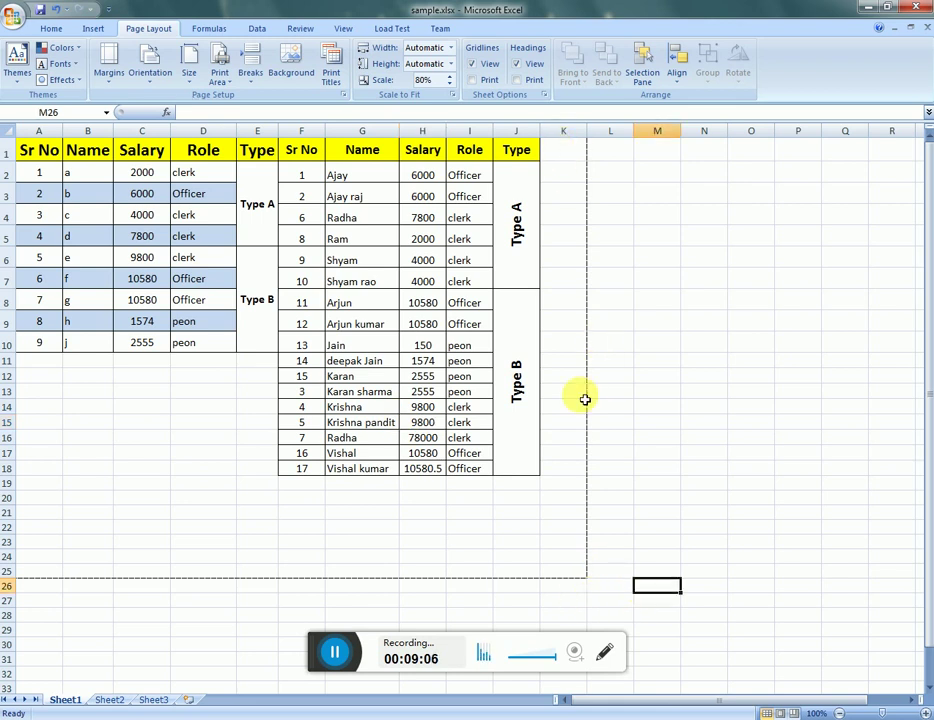
pyautogui.click(567, 584)
pyautogui.click(574, 572)
pyautogui.click(190, 602)
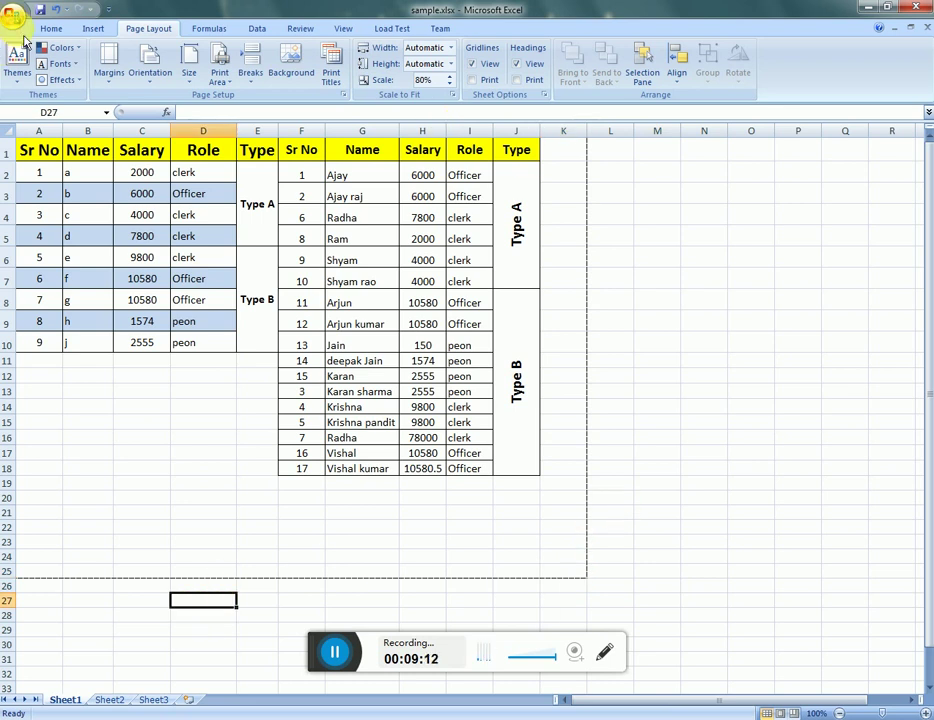
# Print-preview the print area to confirm it fits on one portrait page.
pyautogui.click(12, 16)
pyautogui.click(160, 142)
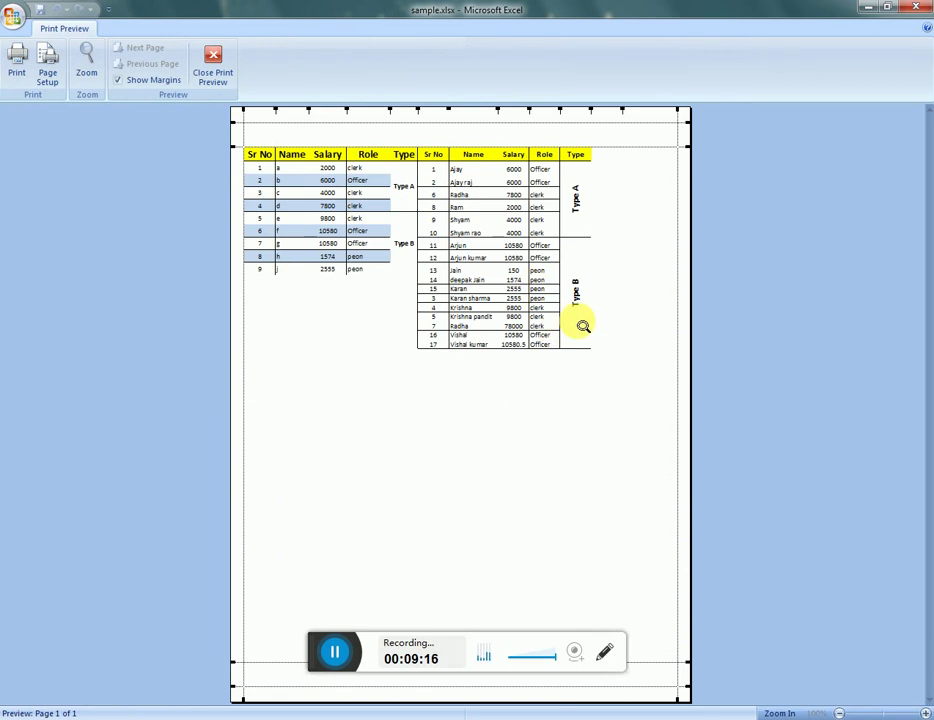
pyautogui.click(215, 75)
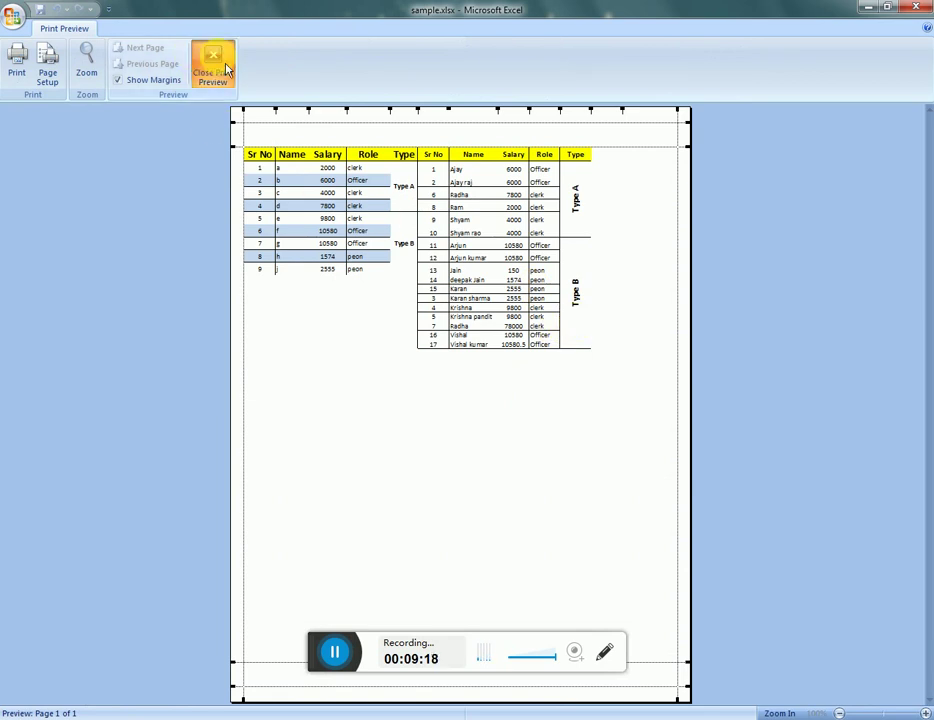
# Lower the print scale to 80% and clear the custom print area.
pyautogui.click(423, 601)
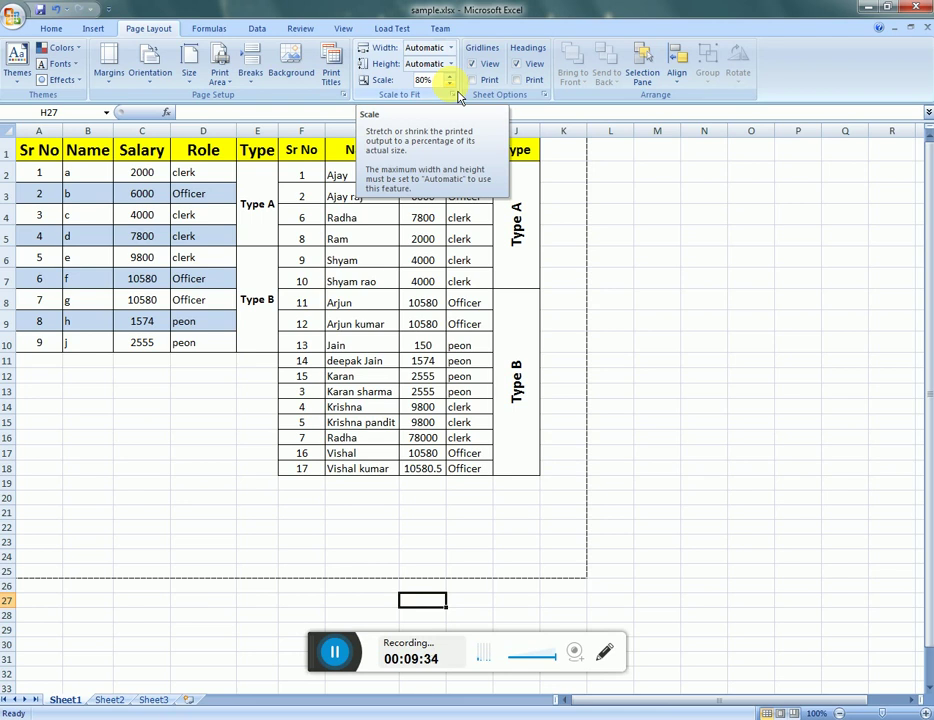
pyautogui.click(455, 94)
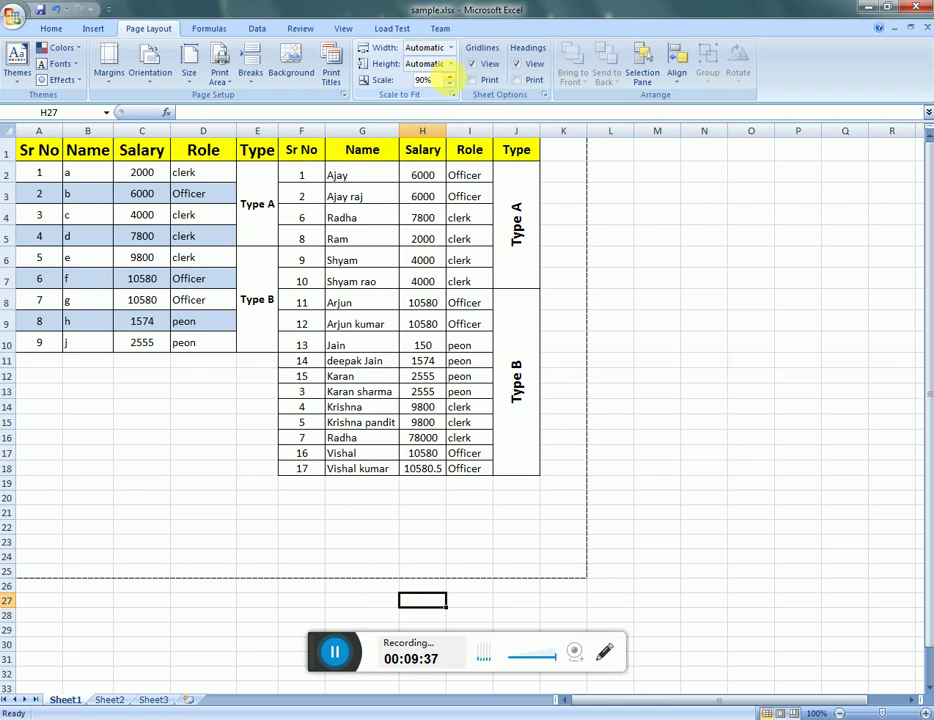
pyautogui.click(450, 86)
pyautogui.click(220, 75)
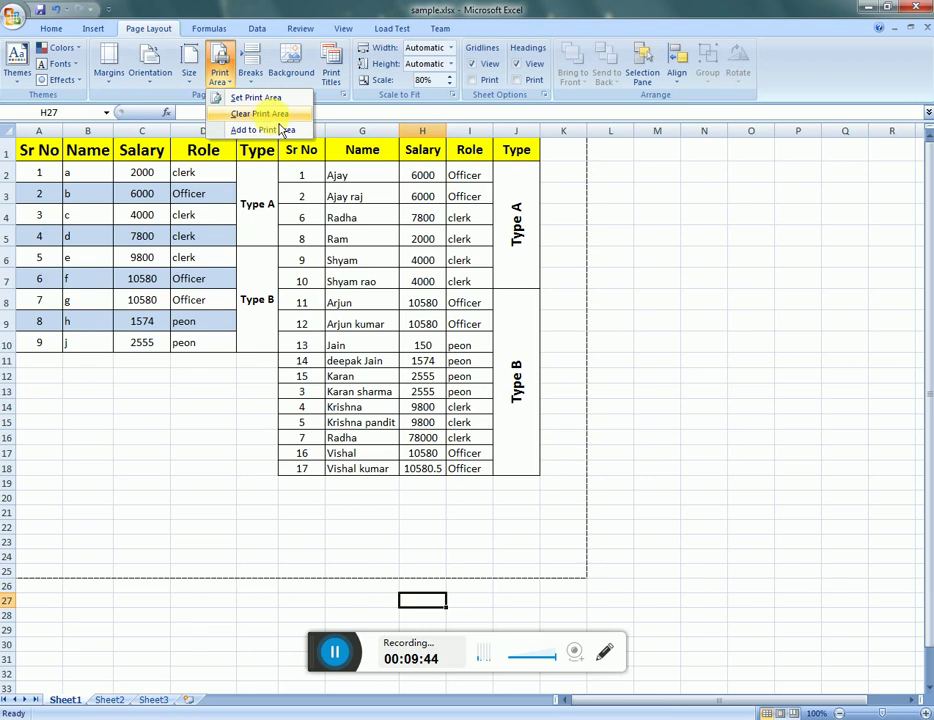
pyautogui.click(260, 113)
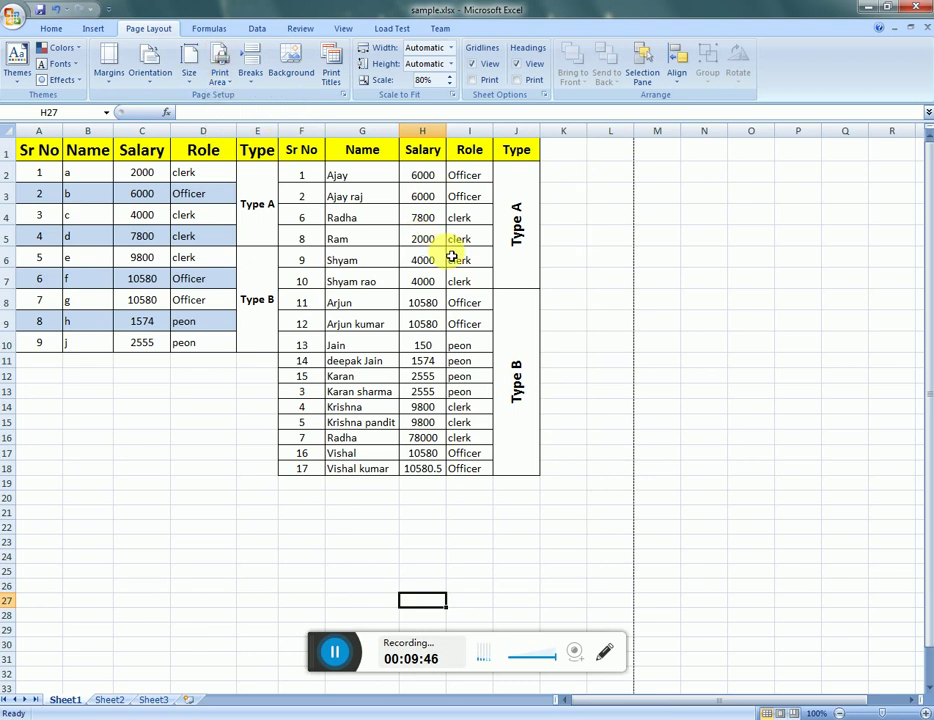
# Step the print scale up to 100%, pushing the Type column past the page break.
pyautogui.click(448, 84)
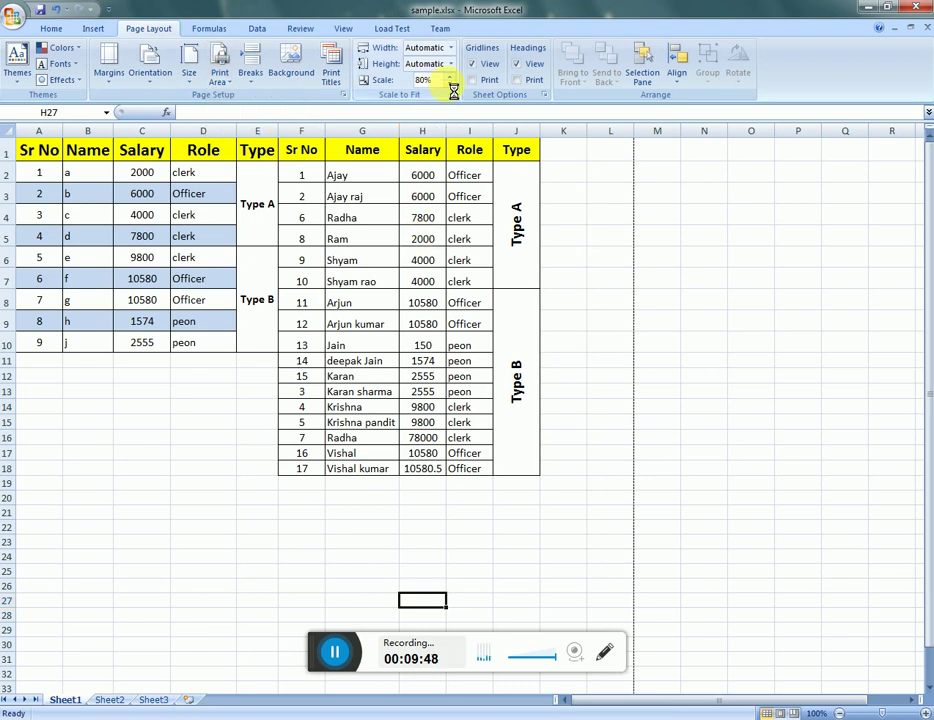
pyautogui.click(449, 84)
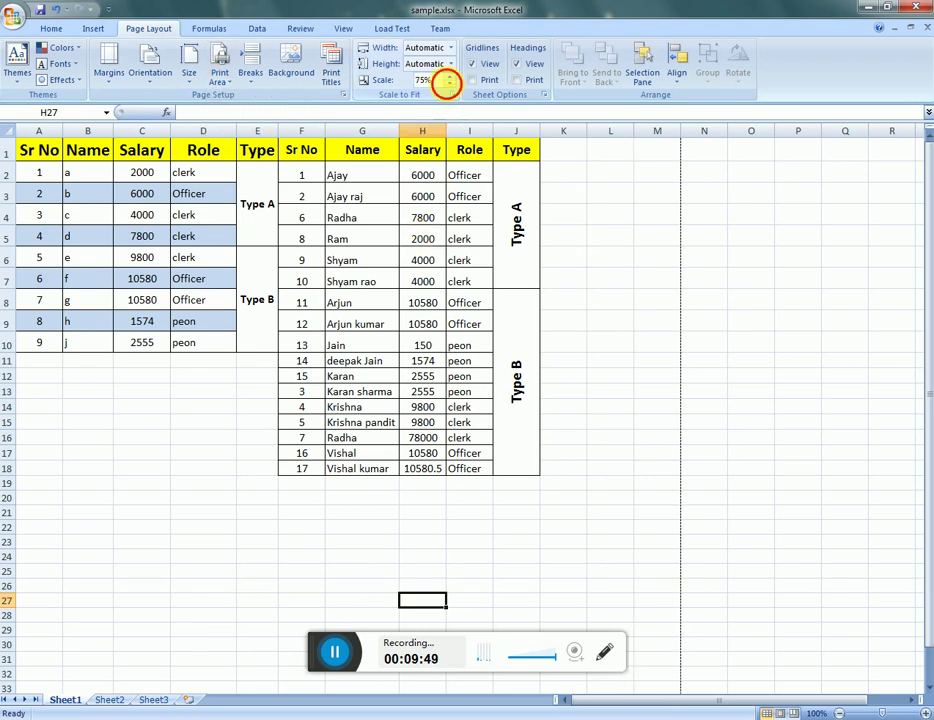
pyautogui.click(449, 76)
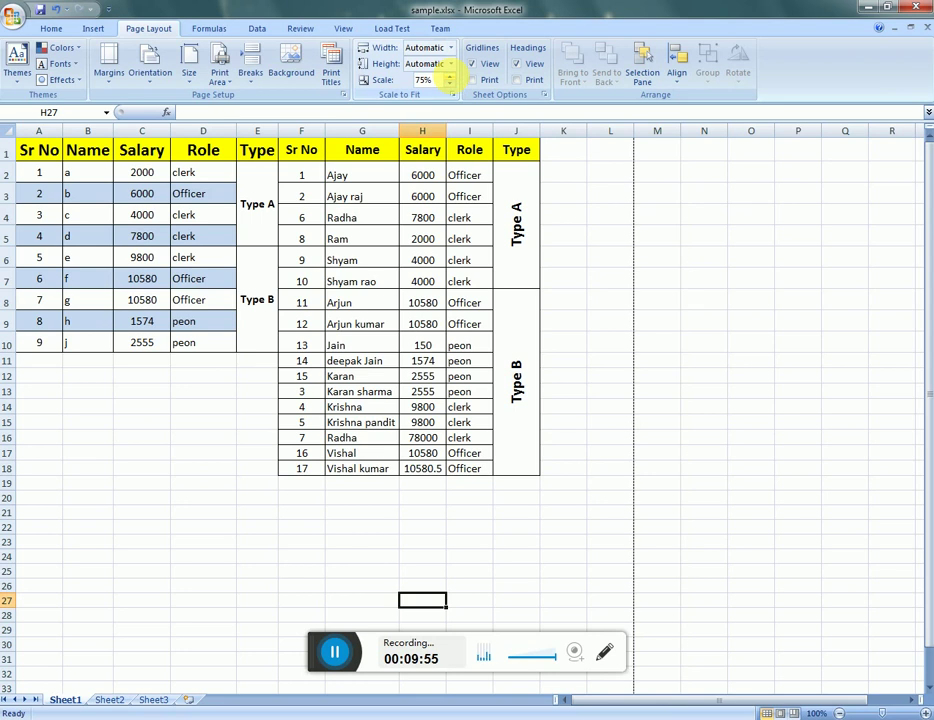
pyautogui.click(449, 77)
pyautogui.click(449, 77)
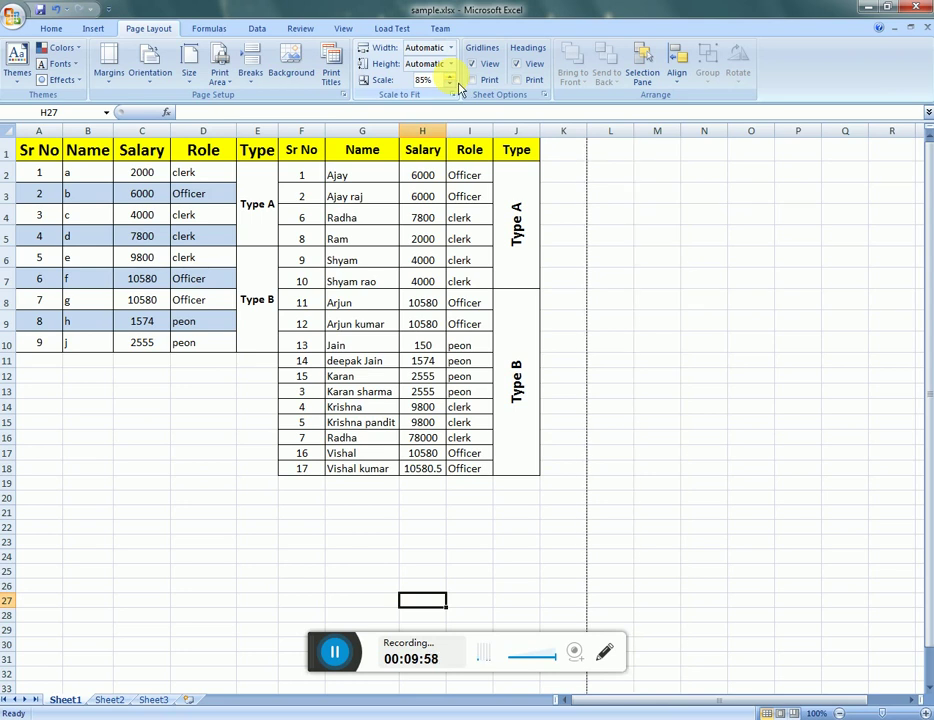
pyautogui.click(450, 77)
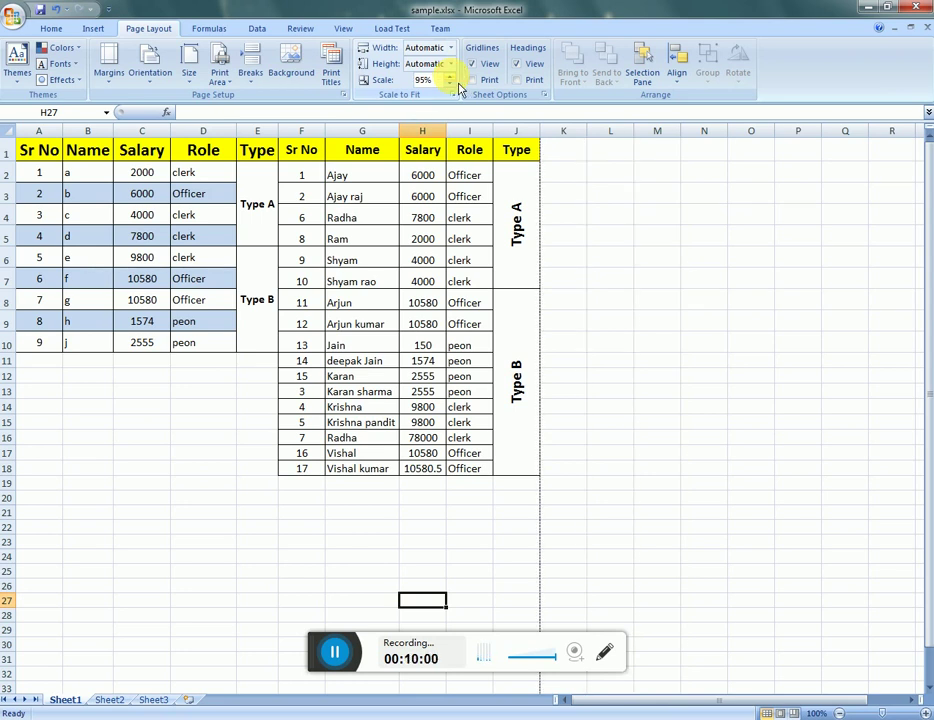
pyautogui.click(458, 84)
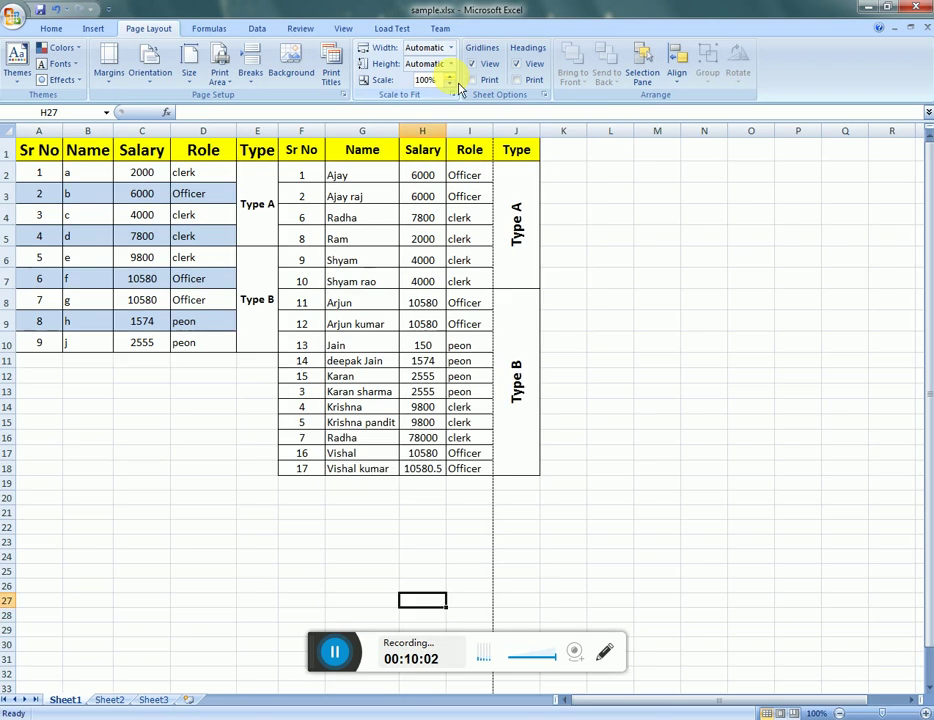
pyautogui.moveTo(527, 152)
pyautogui.mouseDown()
pyautogui.moveTo(517, 371)
pyautogui.moveTo(525, 414)
pyautogui.mouseUp()
# Print-preview the sheet at 100% scale and check both pages.
pyautogui.click(525, 414)
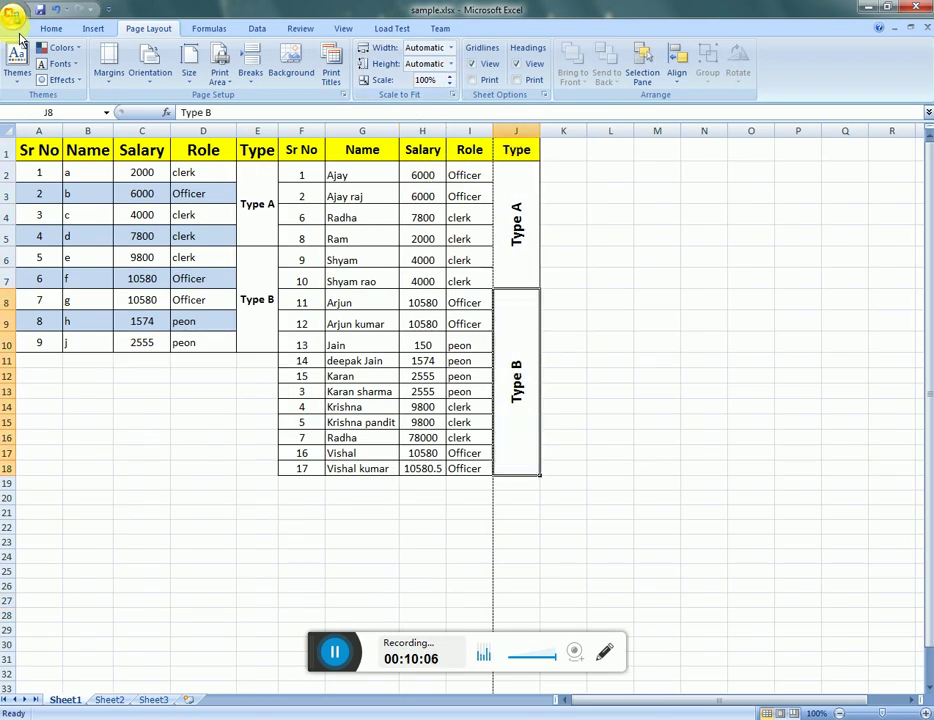
pyautogui.click(14, 15)
pyautogui.moveTo(43, 179)
pyautogui.click(167, 159)
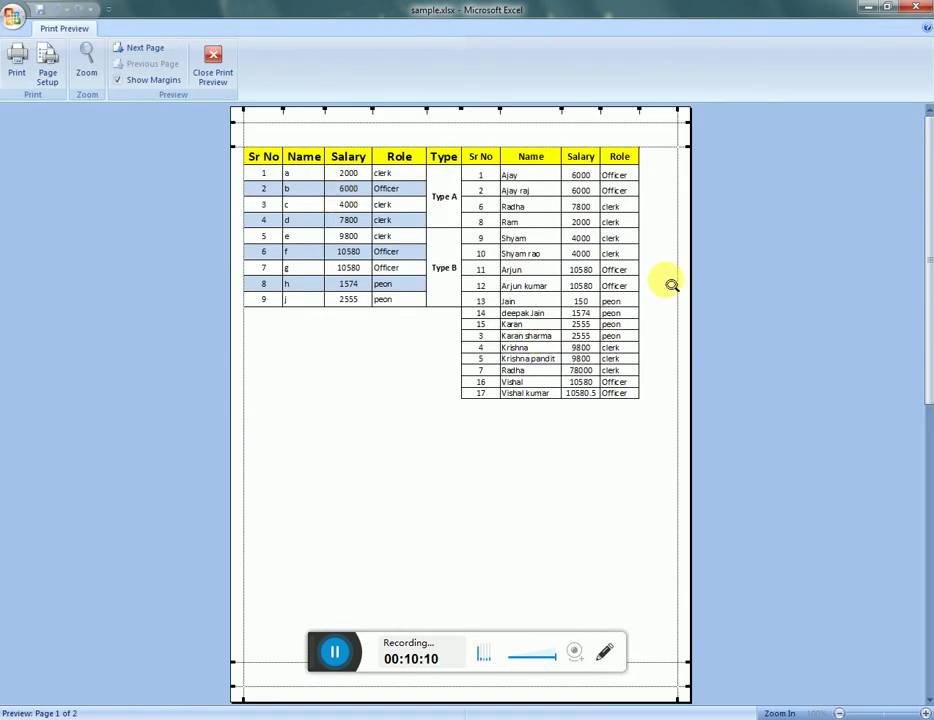
pyautogui.scroll(-1, 690, 276)
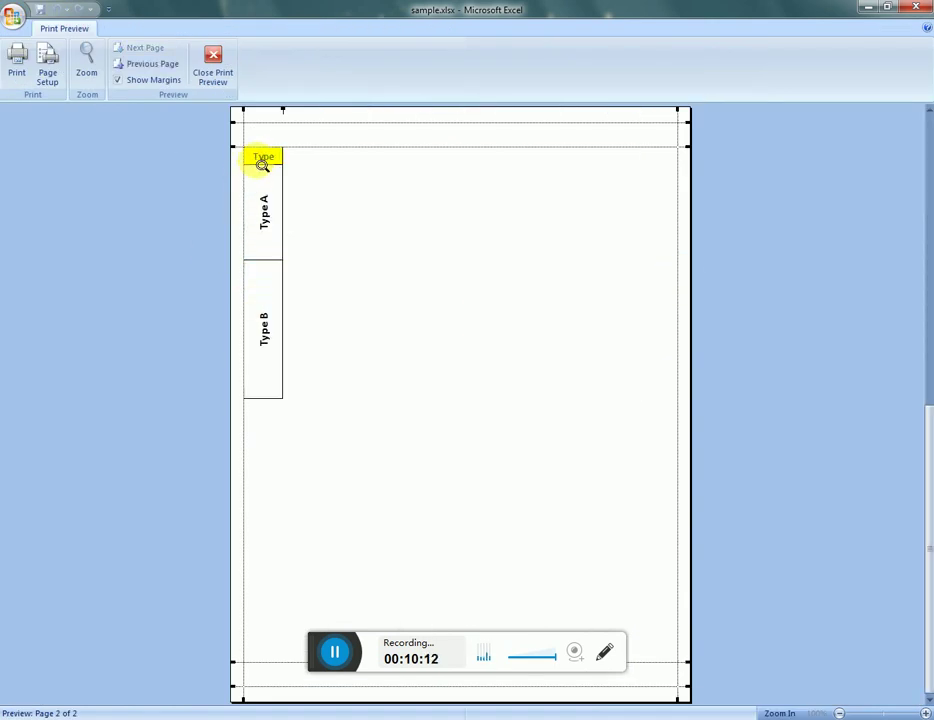
pyautogui.scroll(1, 263, 163)
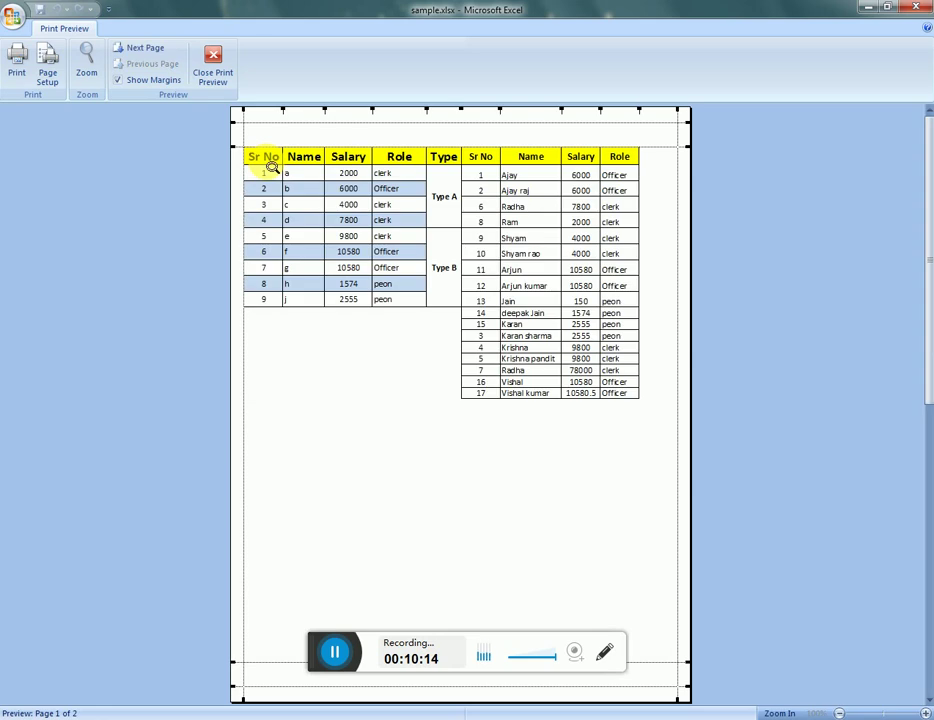
pyautogui.click(213, 70)
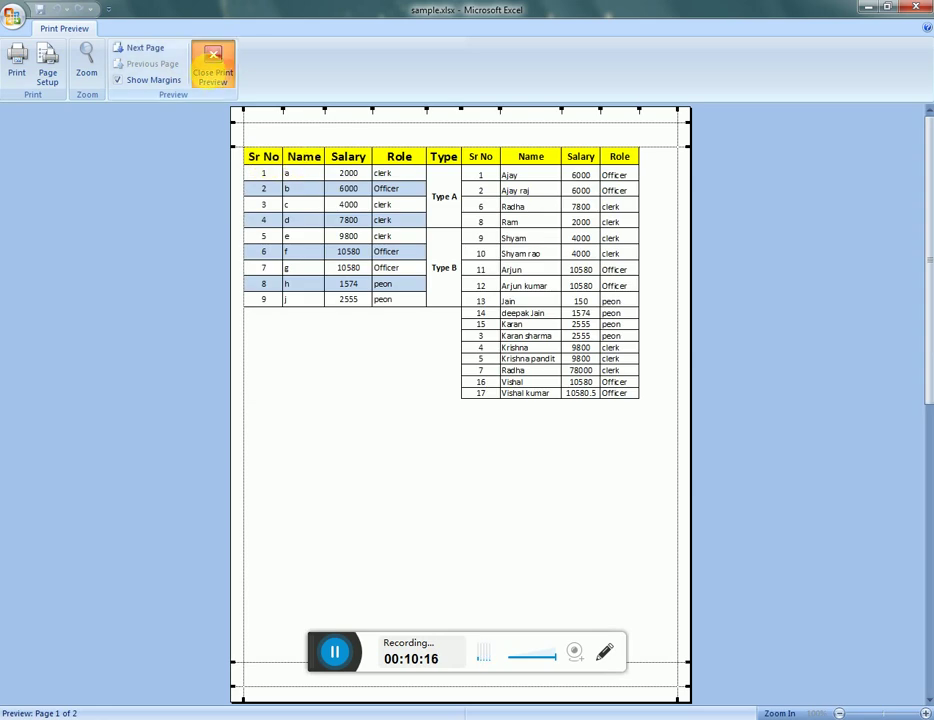
# Lower the print scale to 95% so the Type column stays on page one.
pyautogui.click(449, 84)
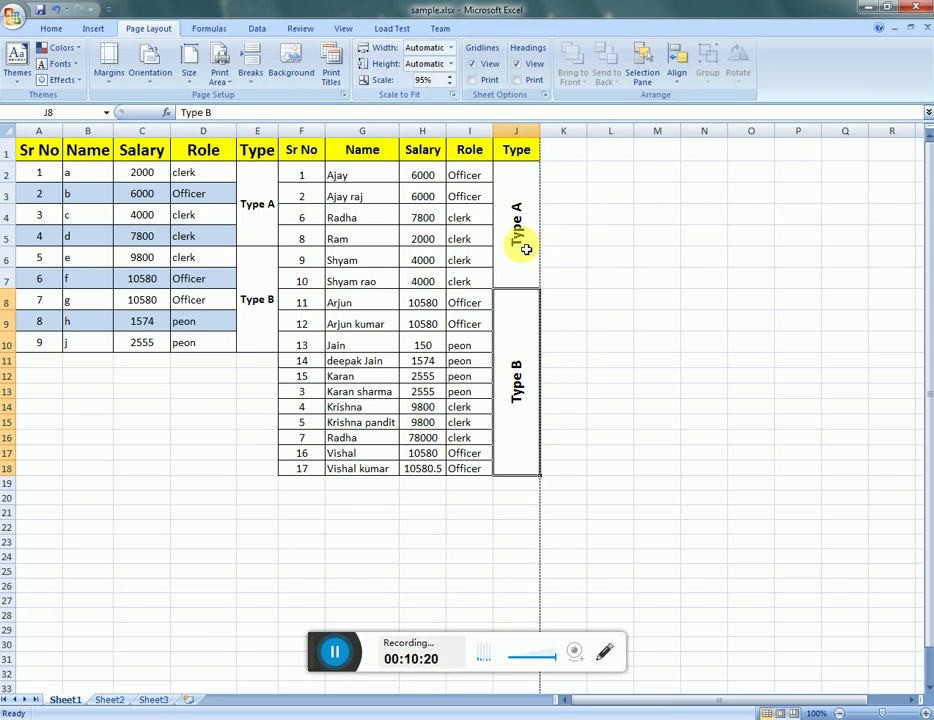
pyautogui.moveTo(525, 240); pyautogui.dragTo(519, 385)
pyautogui.click(519, 386)
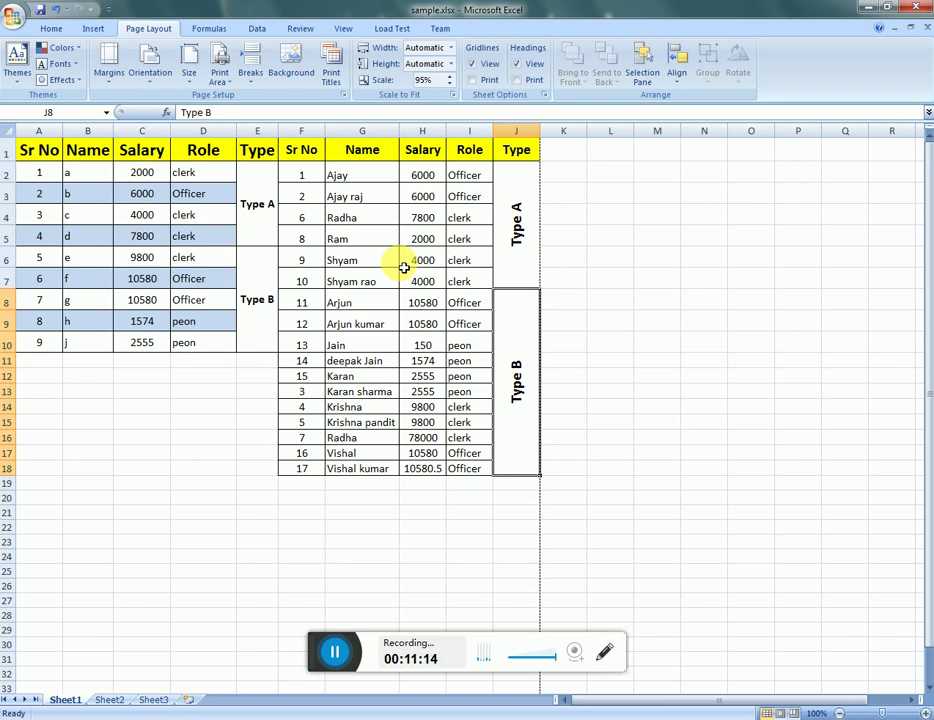
# Open the Print dialog from the Office menu, then dismiss it without printing.
pyautogui.click(18, 20)
pyautogui.moveTo(43, 179)
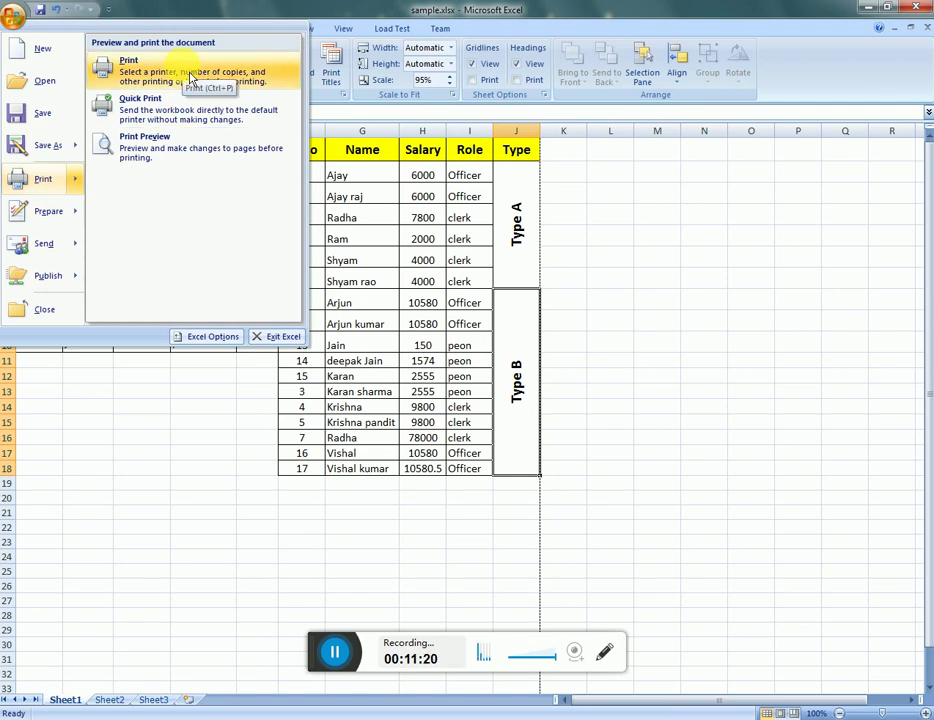
pyautogui.click(190, 77)
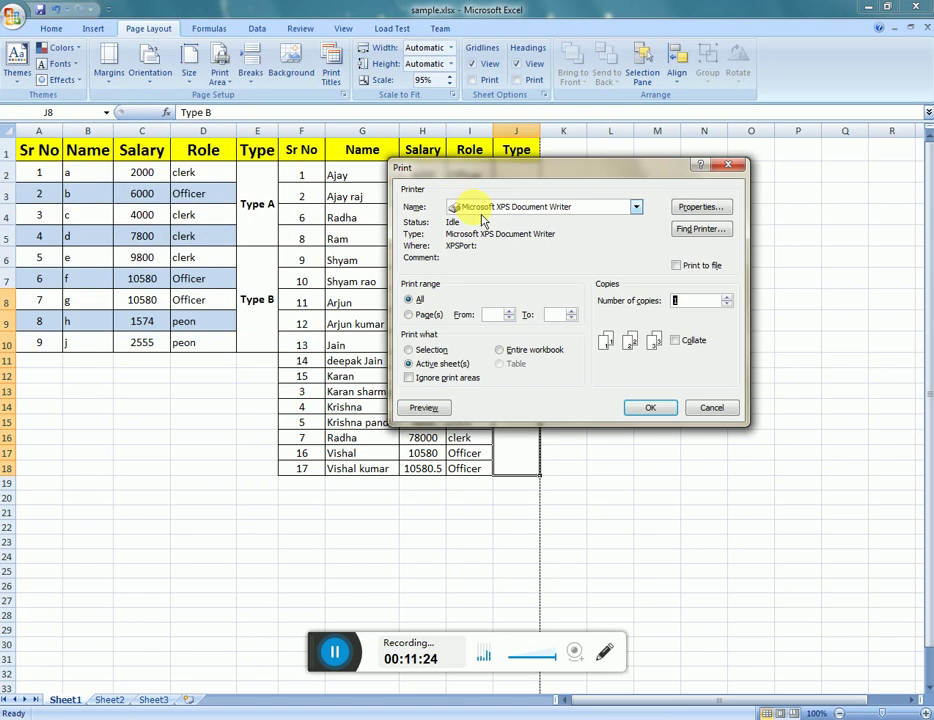
pyautogui.press('Escape')
pyautogui.click(318, 320)
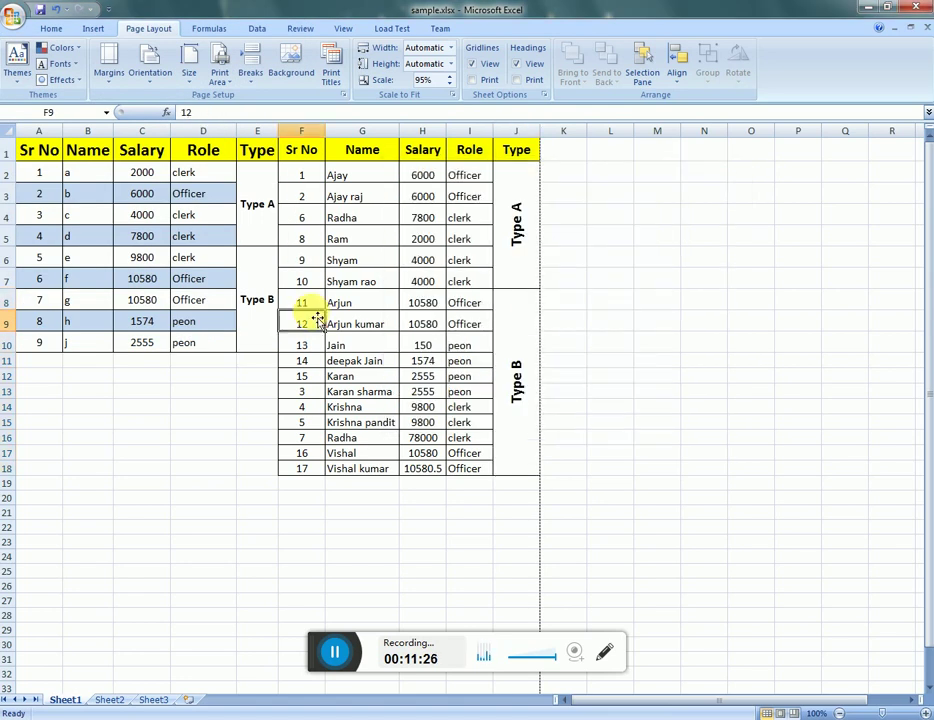
# Reopen Print with Ctrl+P, preview the printout from it, then bring the Print dialog back.
pyautogui.hotkey('ctrl', 'p')
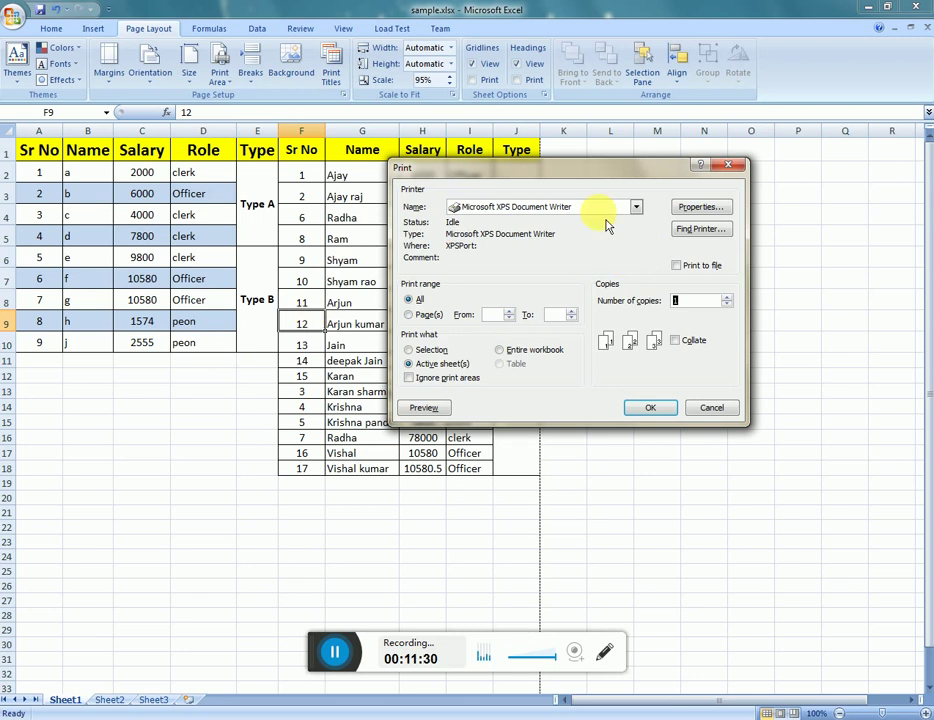
pyautogui.moveTo(605, 183); pyautogui.dragTo(573, 172)
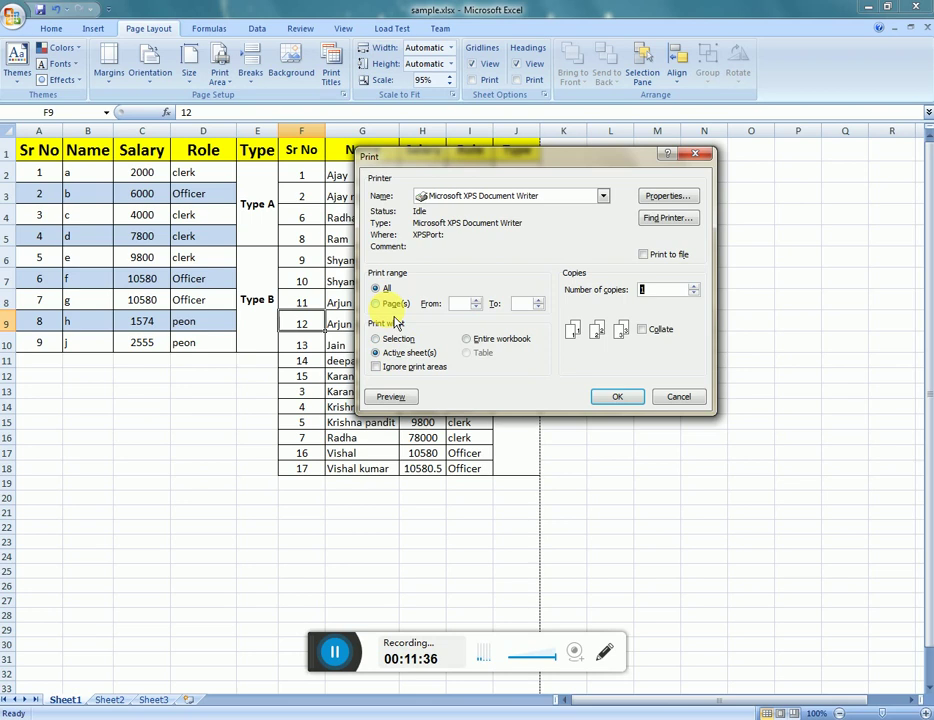
pyautogui.click(374, 398)
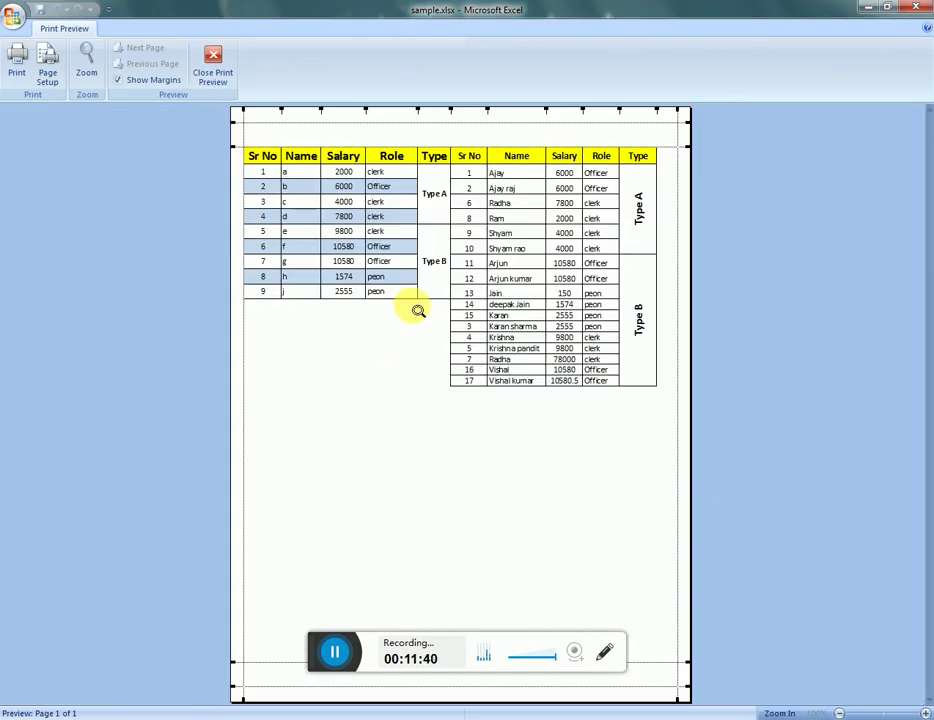
pyautogui.click(218, 64)
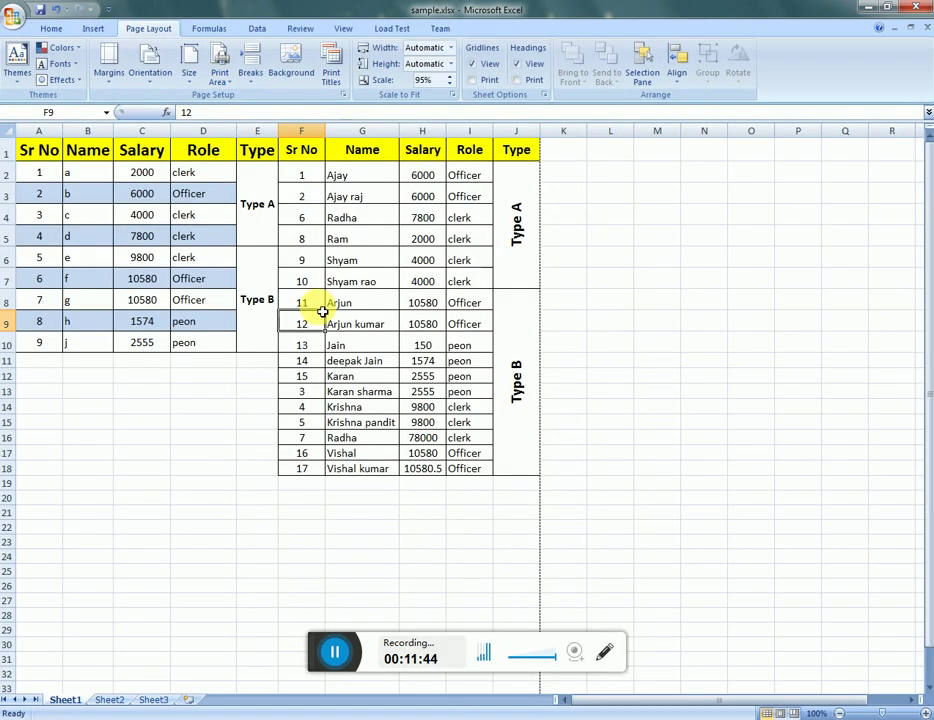
pyautogui.hotkey('ctrl', 'p')
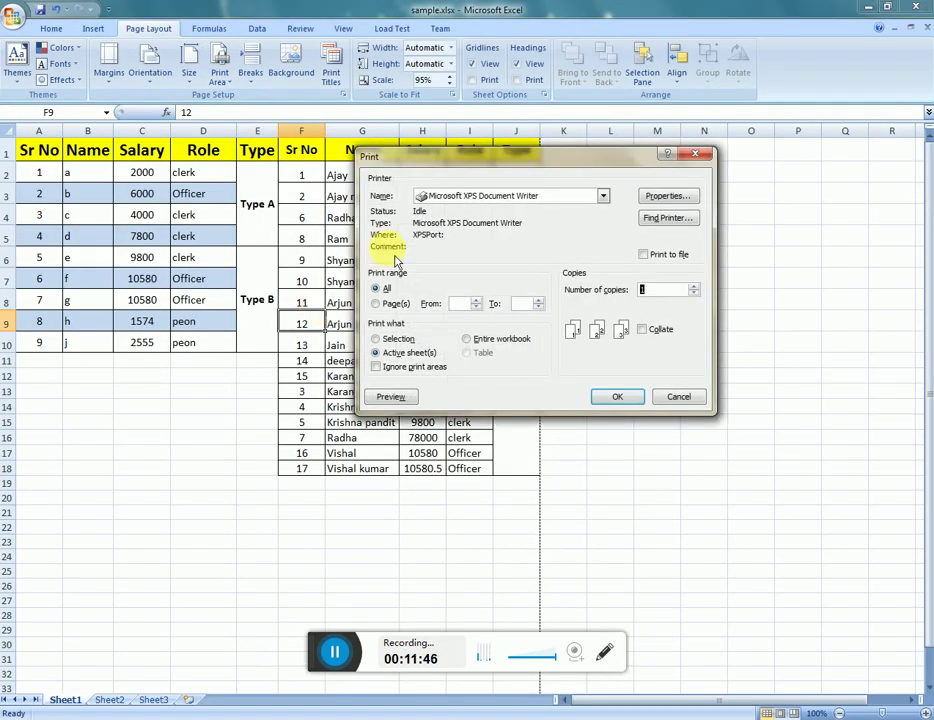
# Limit the print range to pages 1 through 1.
pyautogui.click(395, 303)
pyautogui.click(466, 305)
pyautogui.click(476, 299)
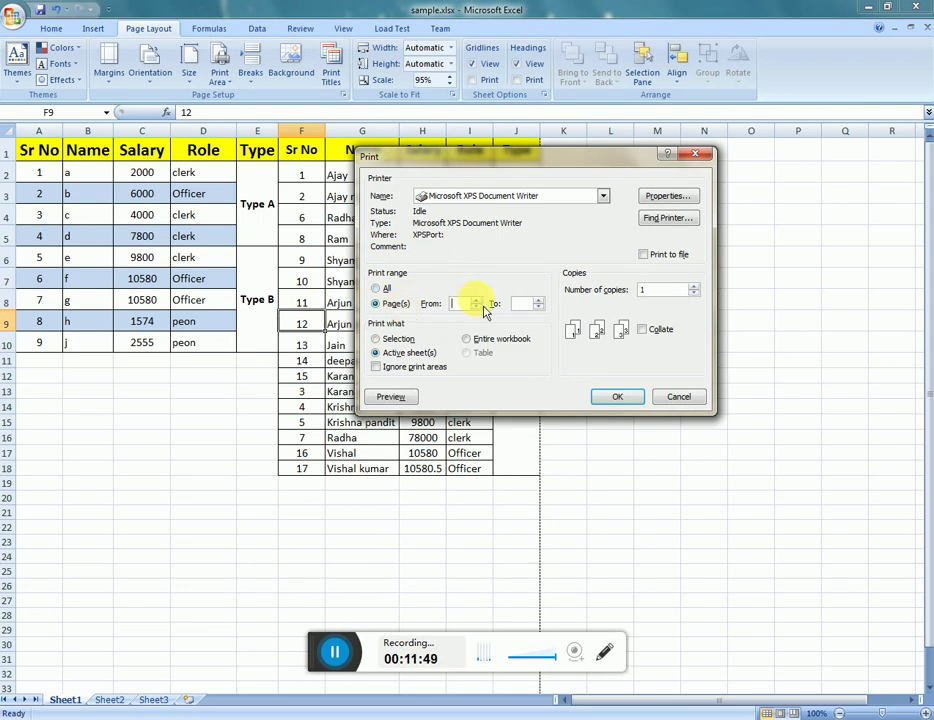
pyautogui.click(539, 299)
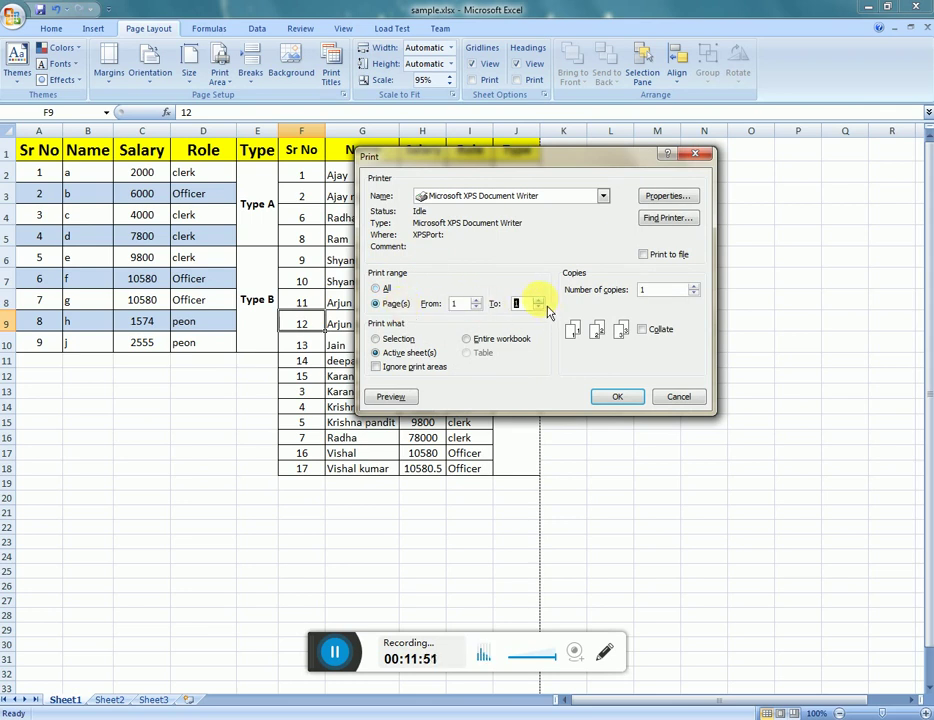
pyautogui.click(539, 306)
pyautogui.doubleClick(460, 303)
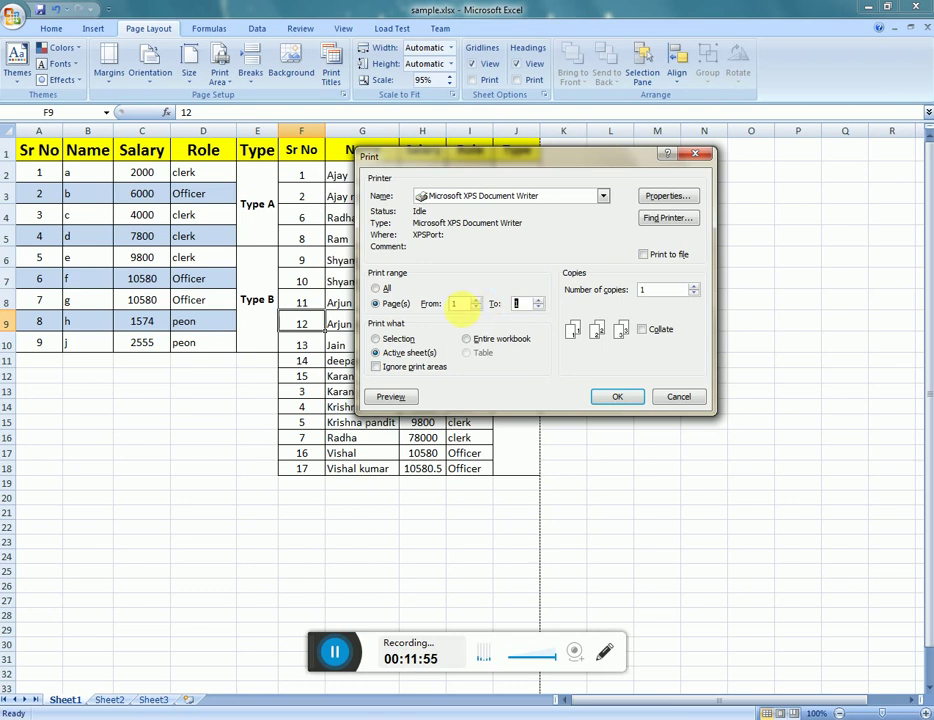
pyautogui.click(468, 318)
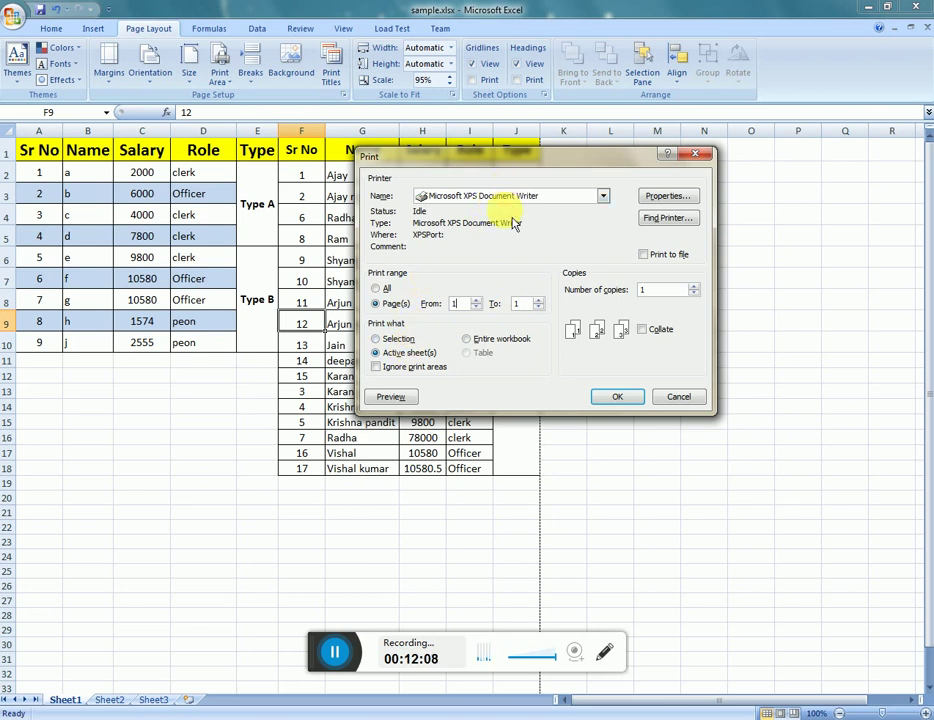
# Keep Microsoft XPS Document Writer as the printer and try Find Printer, dismissing its directory error.
pyautogui.click(520, 195)
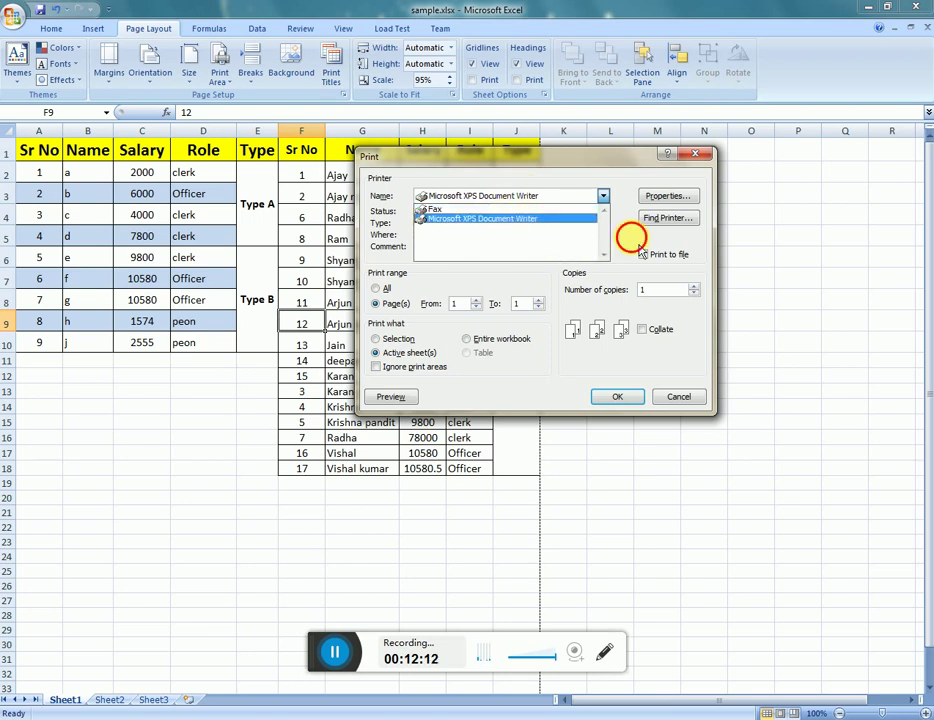
pyautogui.click(520, 218)
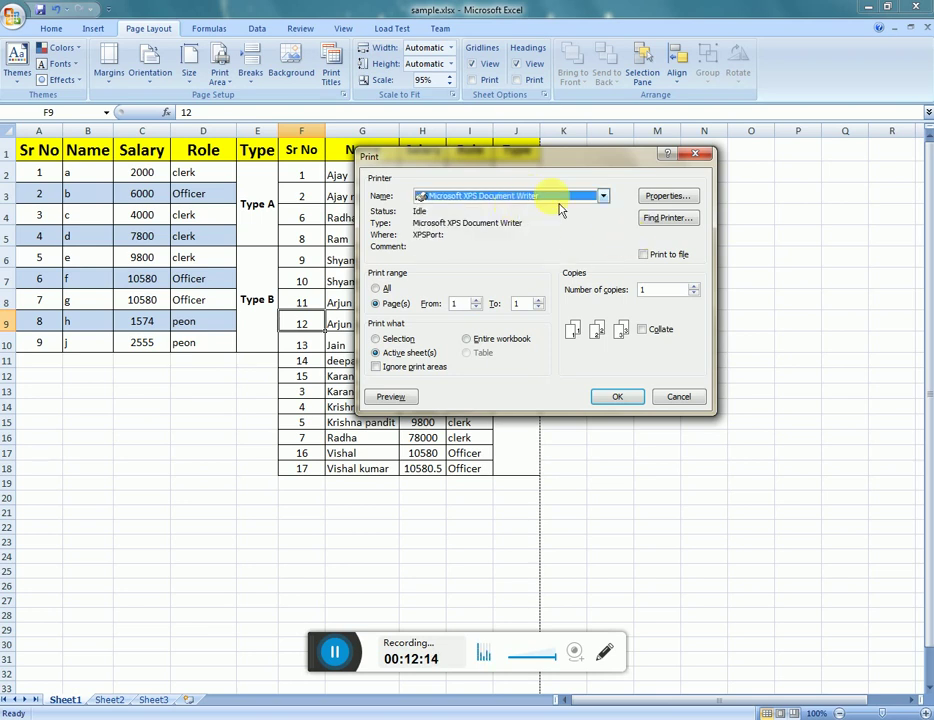
pyautogui.click(693, 222)
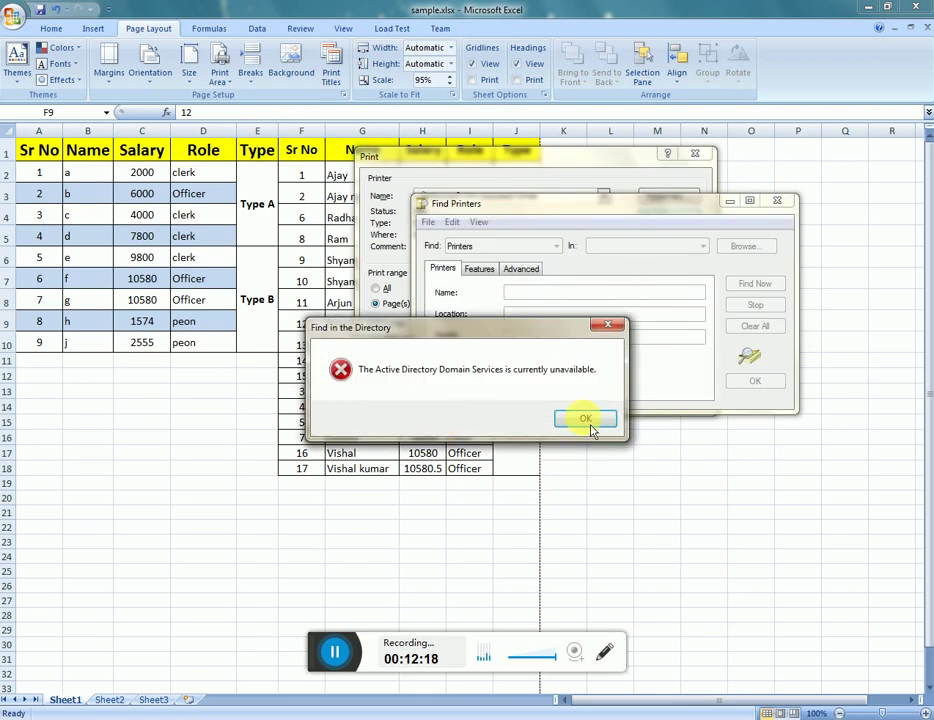
pyautogui.click(612, 328)
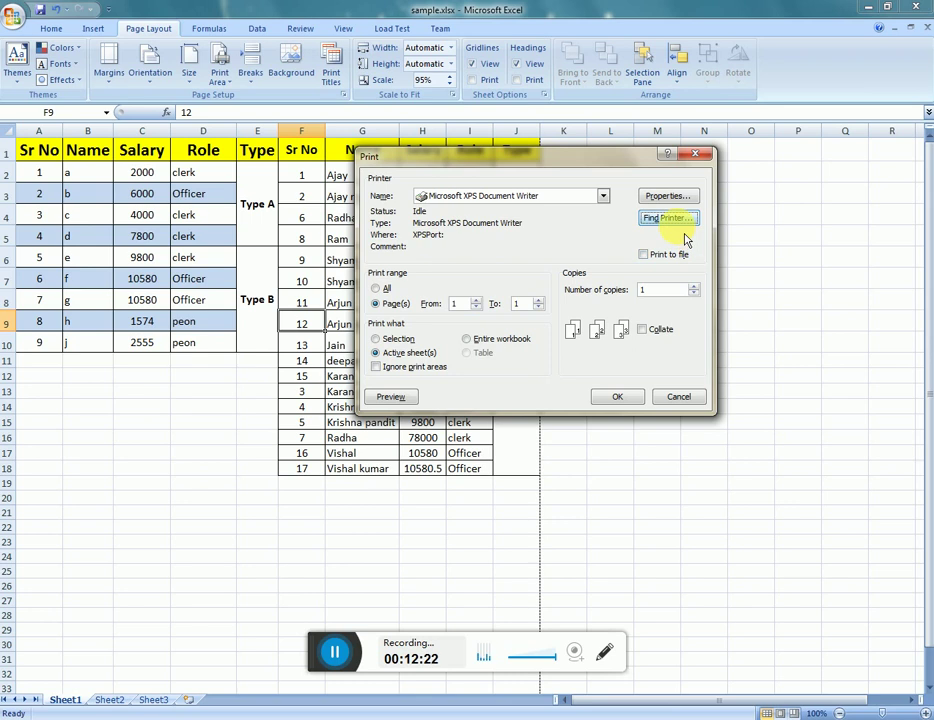
# Keep the XPS Document Writer, set copies to 4, then cancel the Print dialog.
pyautogui.click(603, 199)
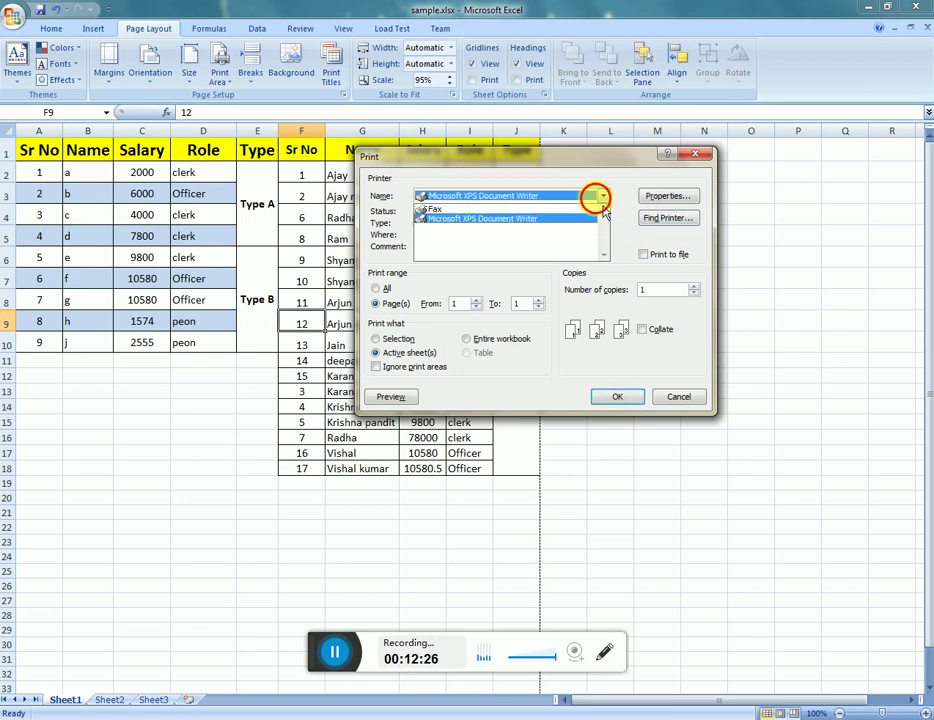
pyautogui.click(601, 196)
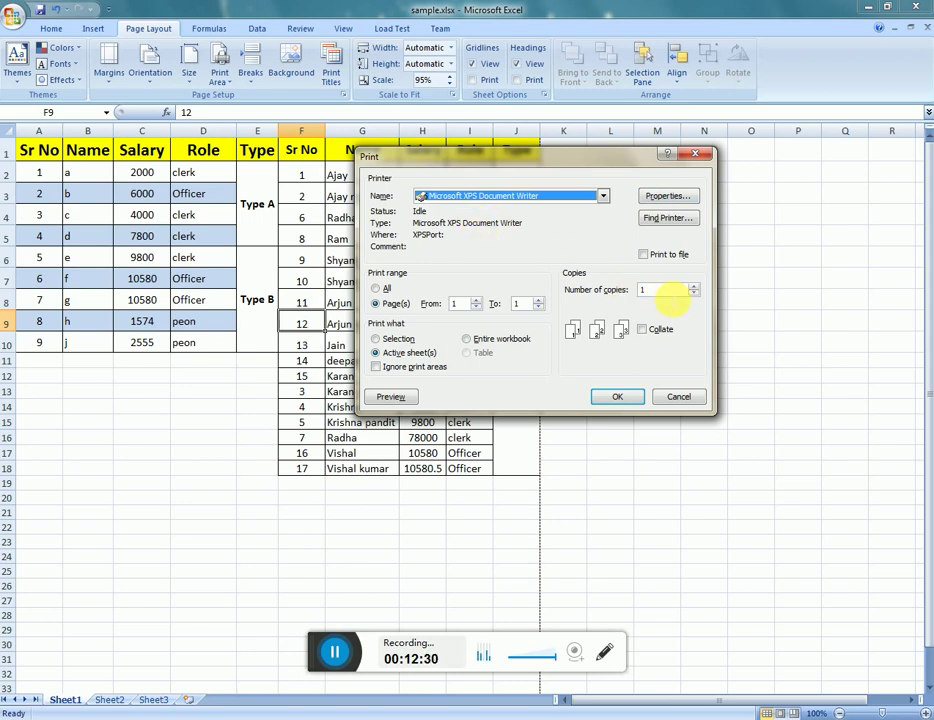
pyautogui.click(670, 290)
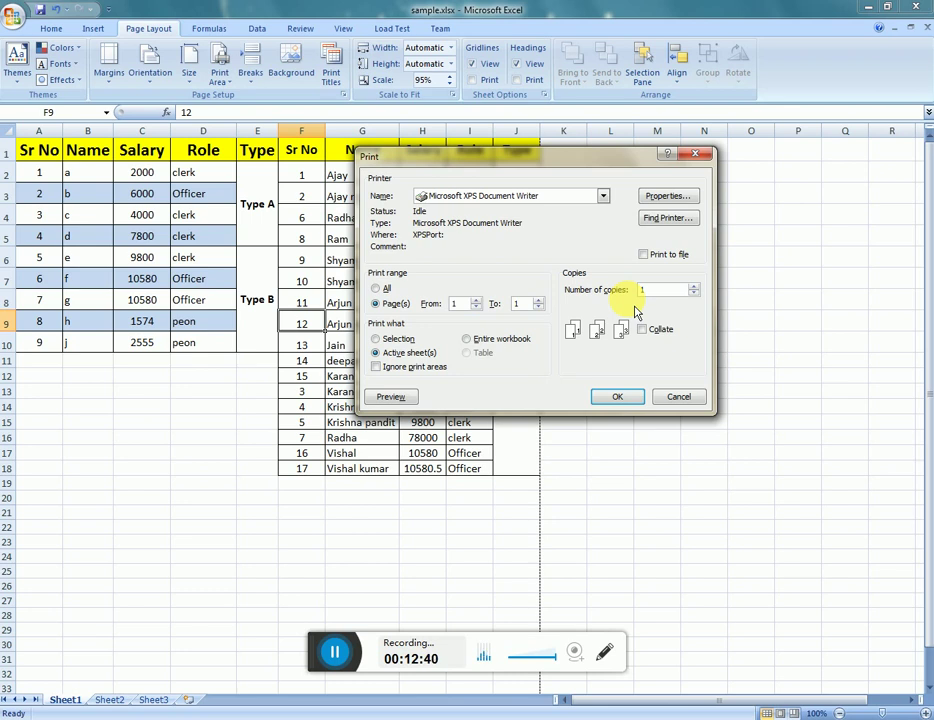
pyautogui.write('4')
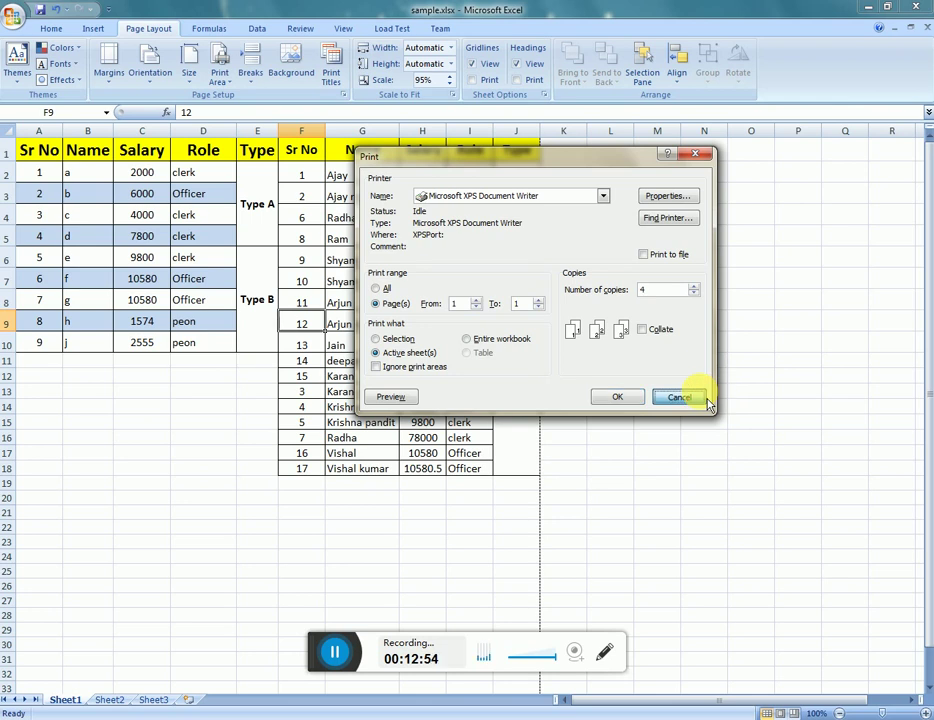
pyautogui.click(683, 397)
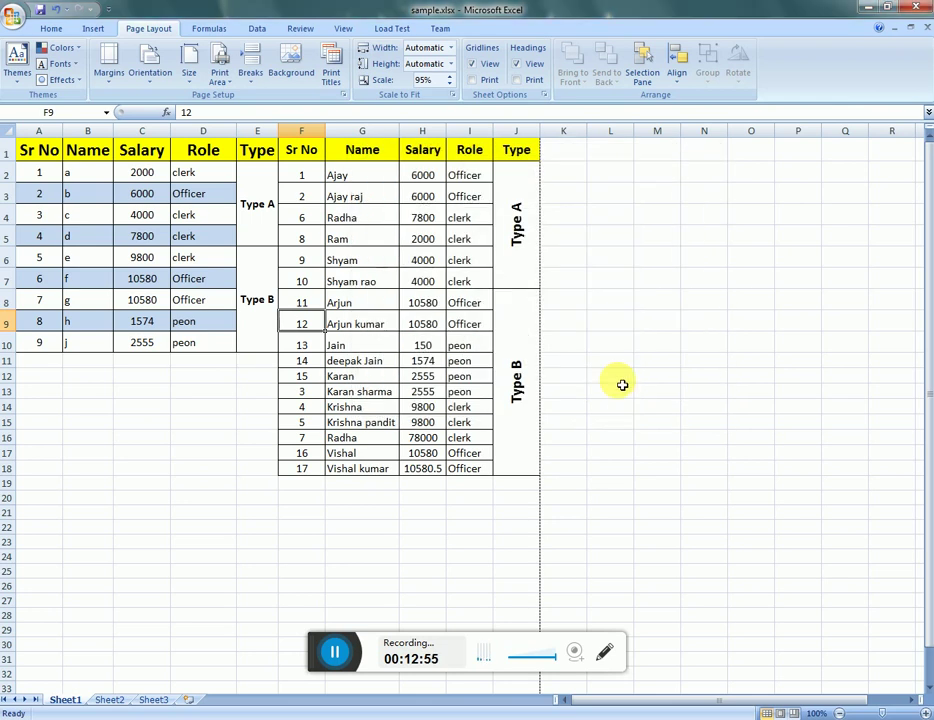
pyautogui.click(536, 430)
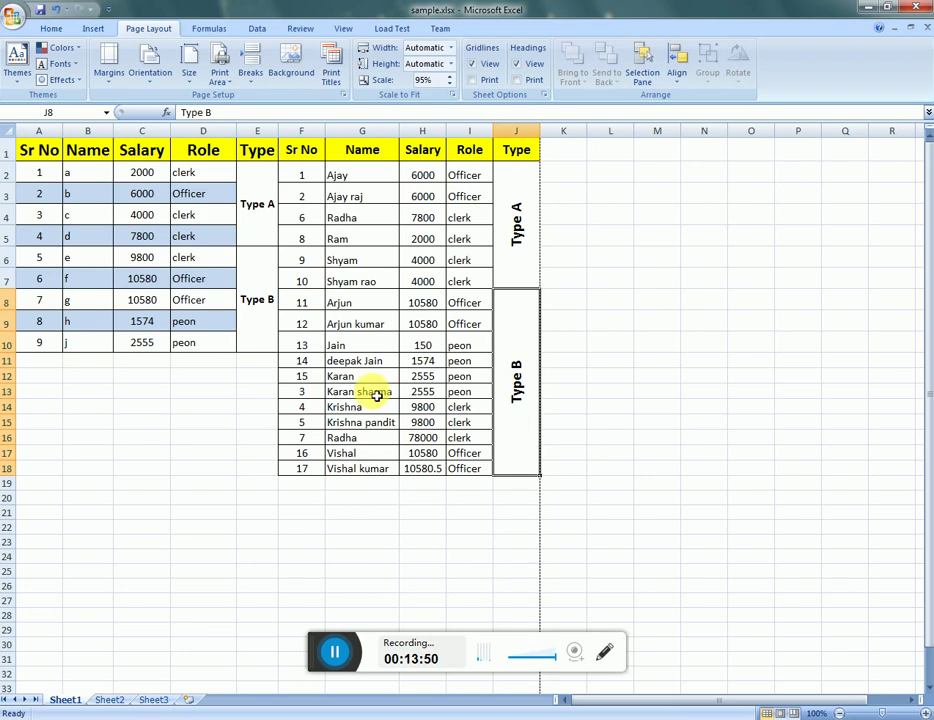
pyautogui.moveTo(302, 360); pyautogui.dragTo(507, 425)
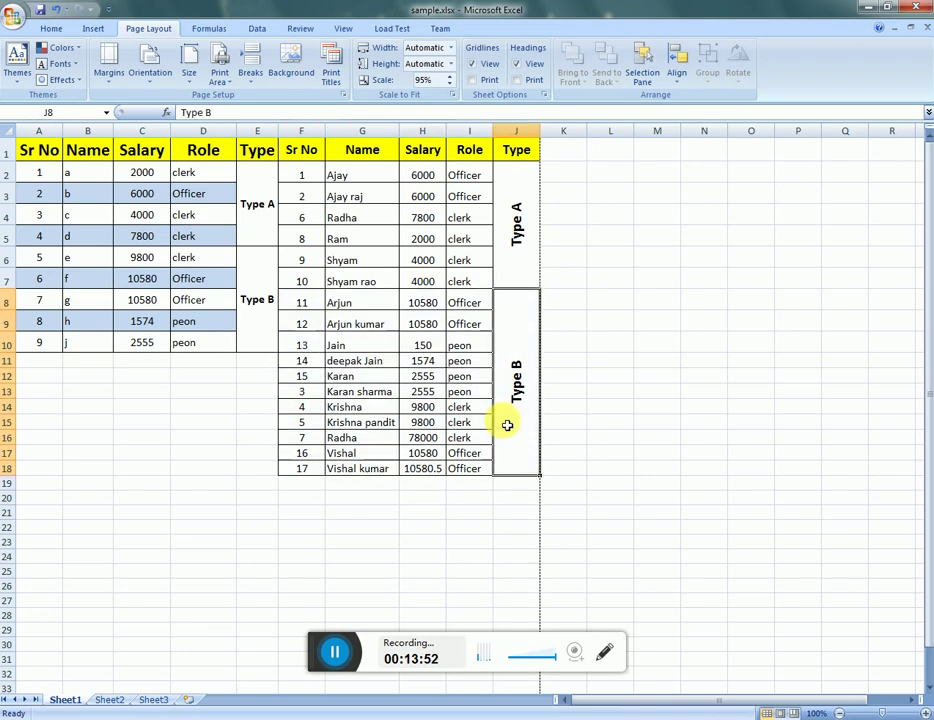